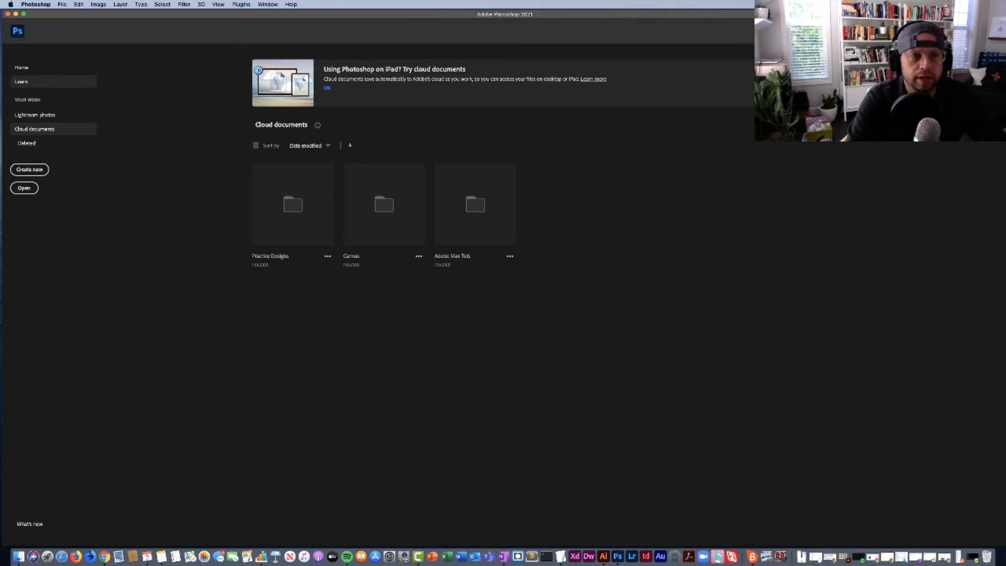
Step: Look over the Home and cloud documents screens, leaving the start screen for the empty editing workspace
left_click(19, 68)
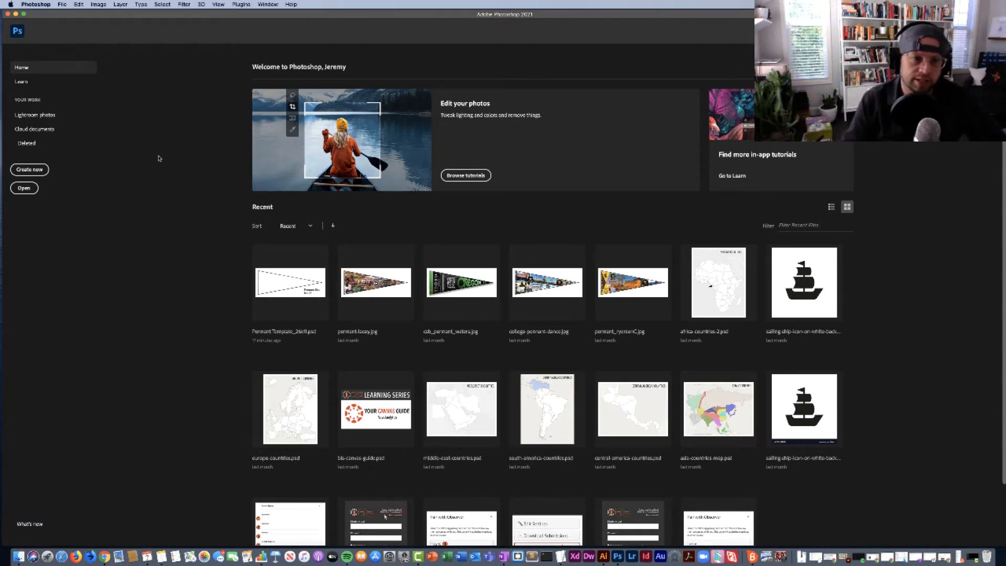
left_click(40, 131)
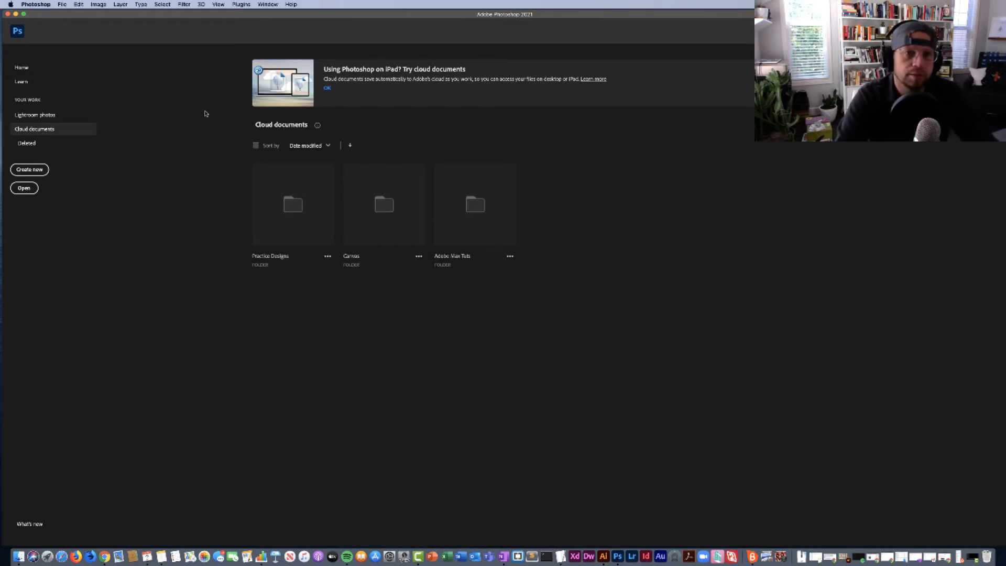
left_click(17, 32)
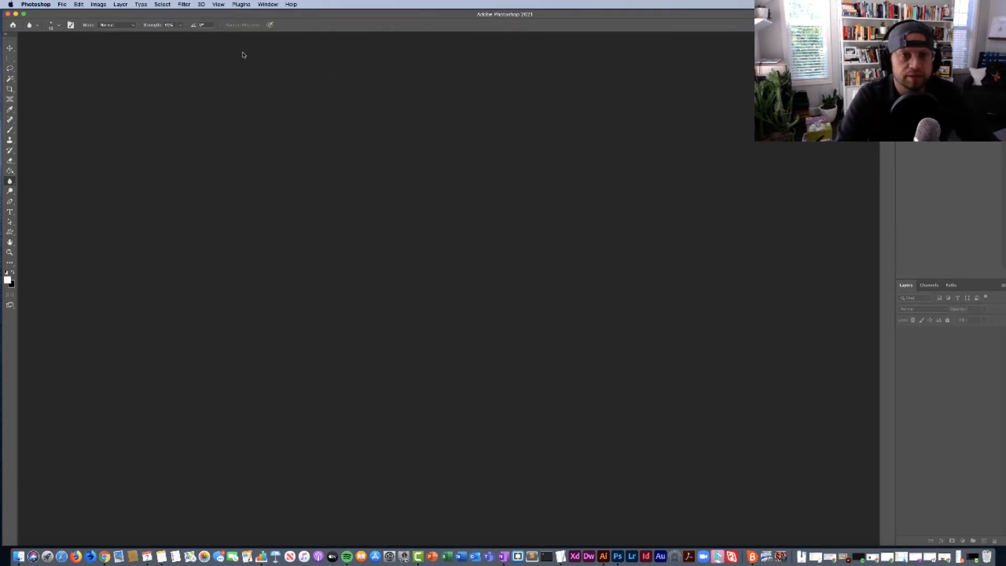
Step: Reset the Essentials workspace to its default panel layout
left_click(268, 4)
mouse_move(268, 21)
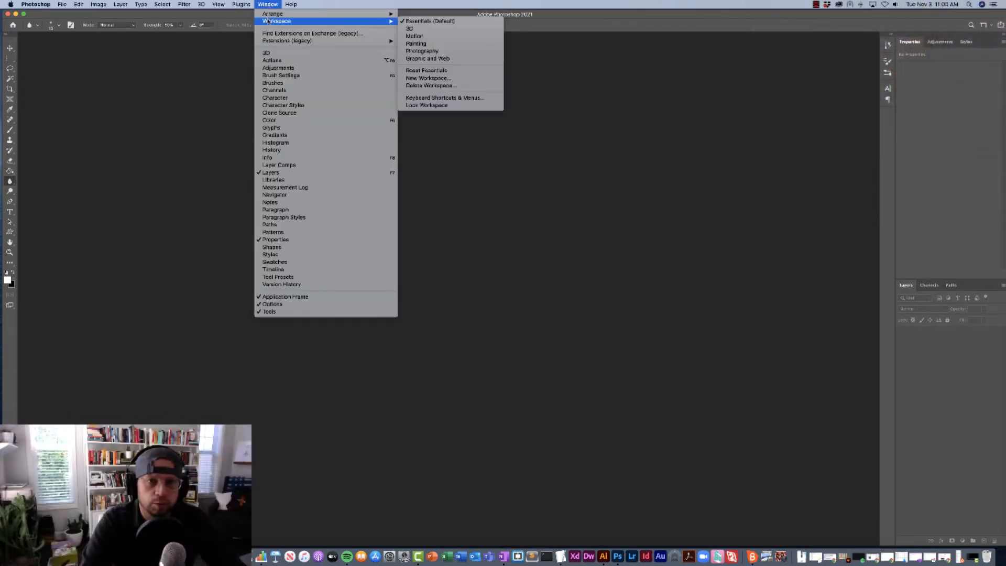
left_click(415, 72)
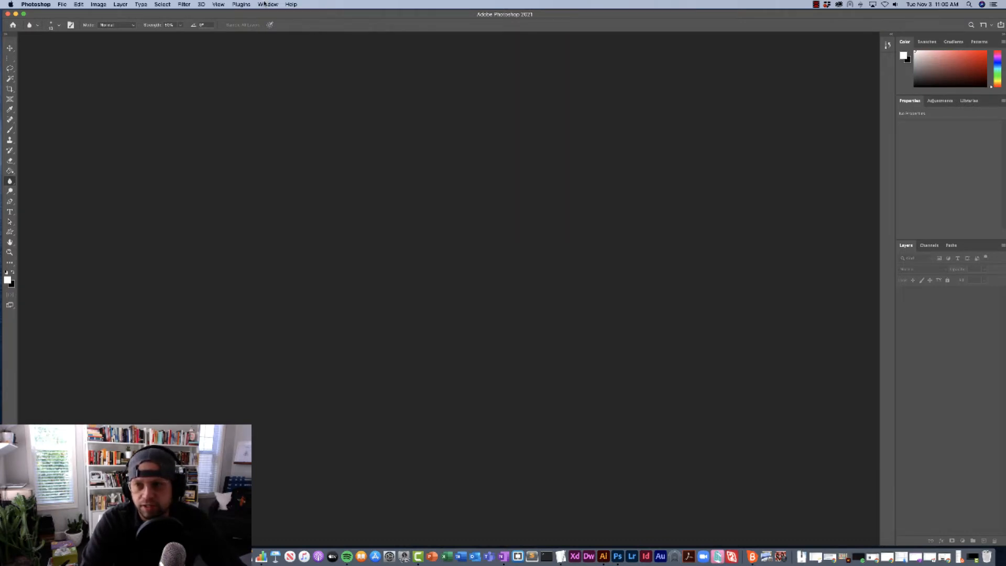
left_click(266, 4)
mouse_move(264, 14)
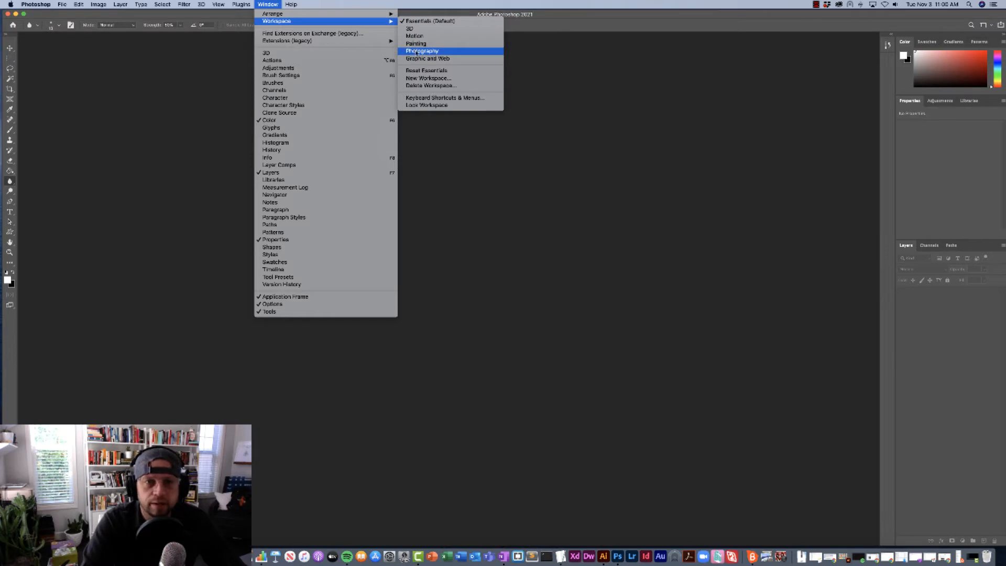
left_click(417, 74)
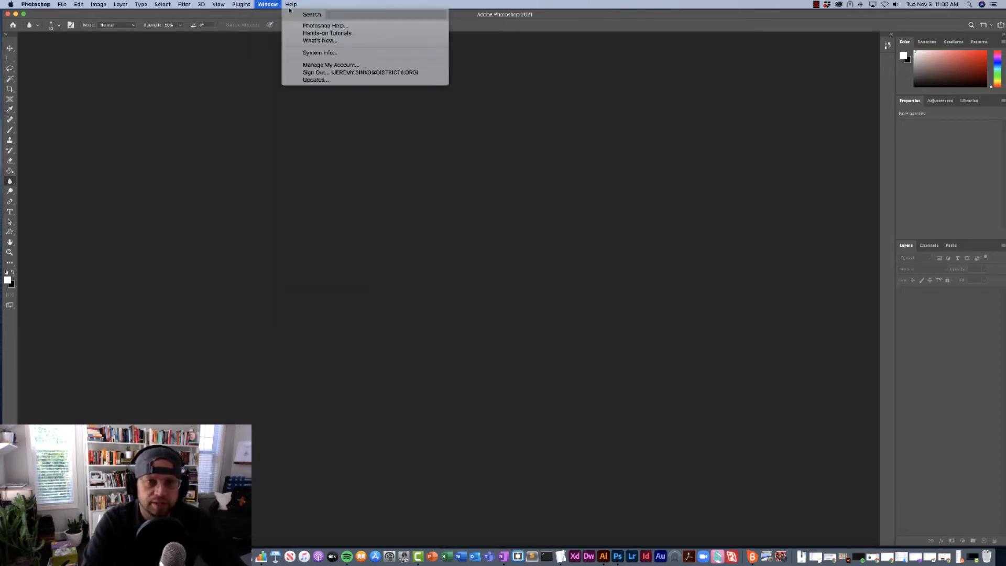
left_click(269, 5)
left_click(268, 4)
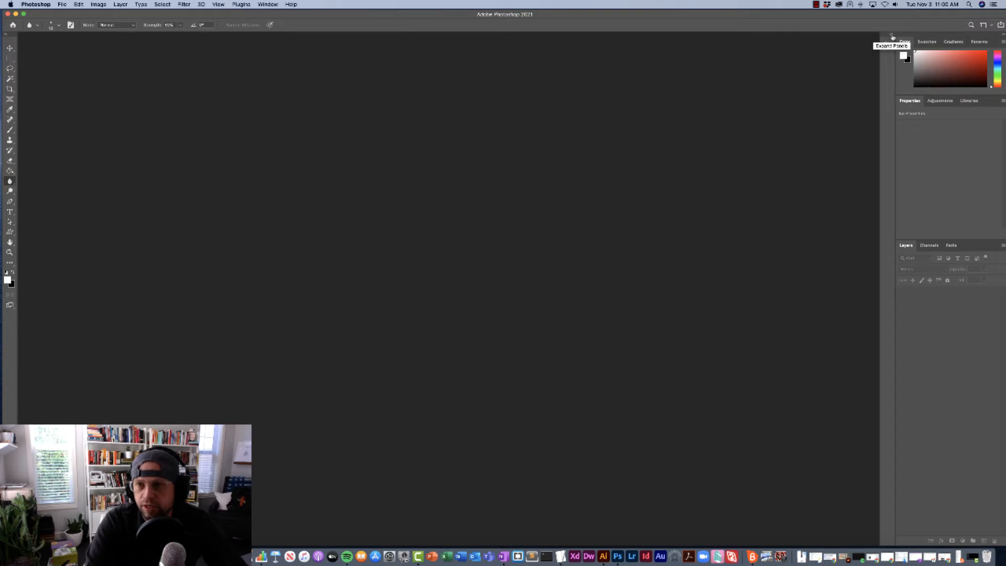
Step: Expand the collapsed History panel column and collapse it again
left_click(892, 36)
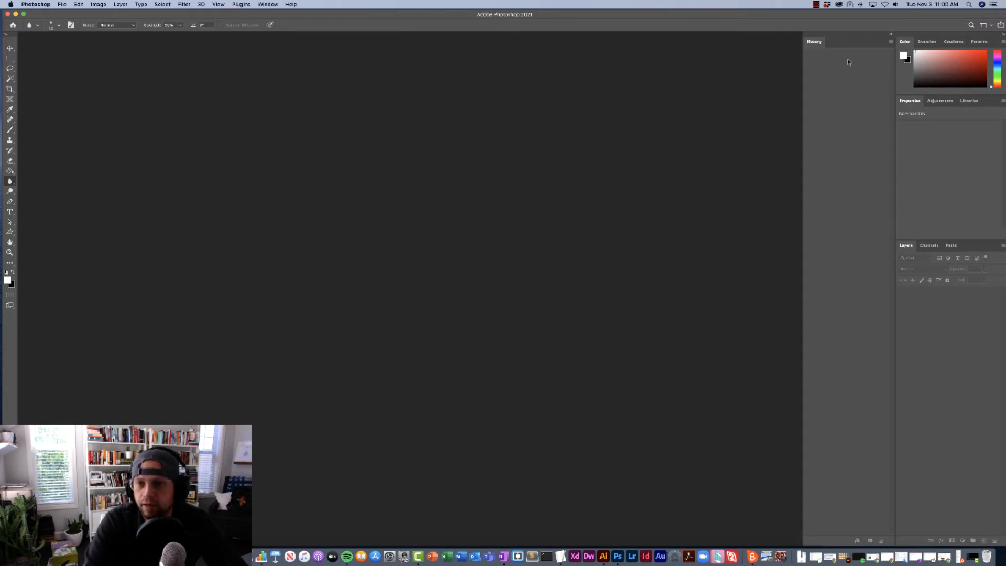
left_click(893, 36)
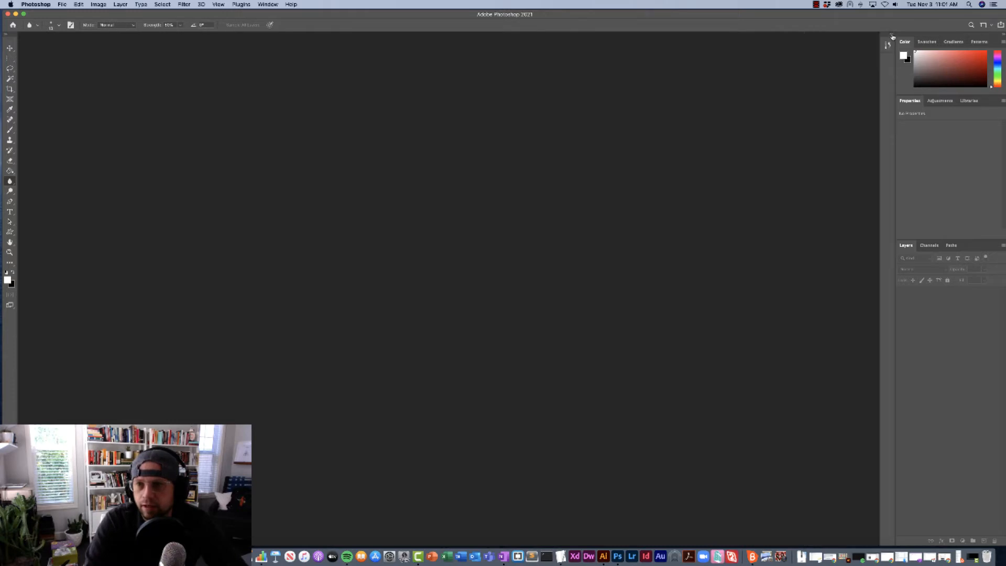
left_click(892, 36)
left_click(893, 37)
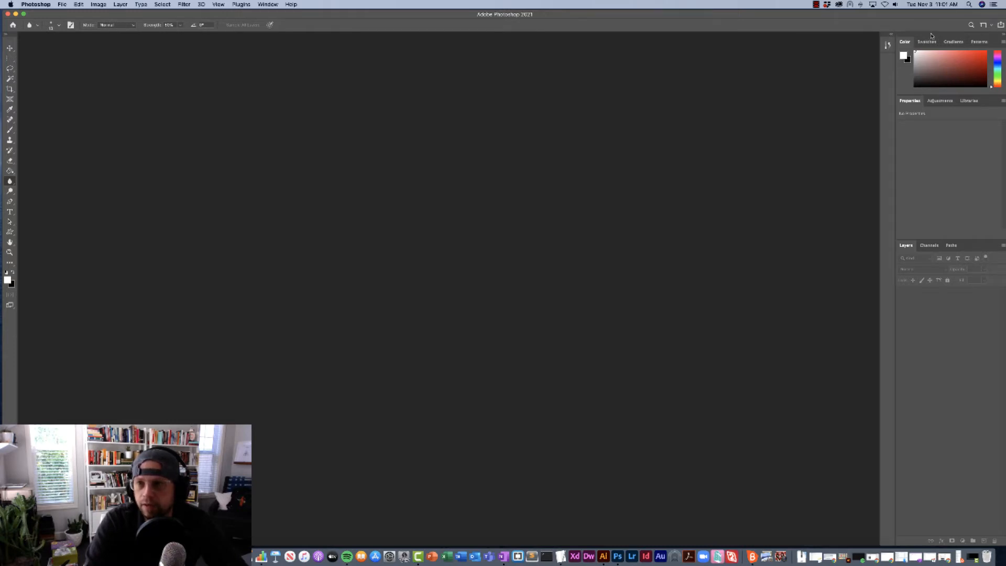
Step: Undock the whole column of panels and float it over the middle of the empty canvas area
left_click_drag(927, 38, 991, 50)
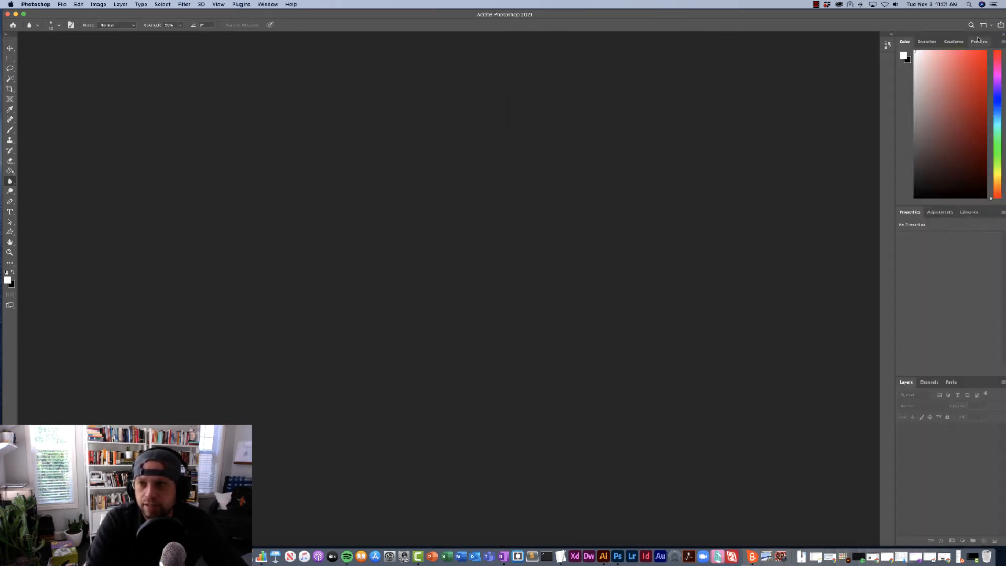
left_click_drag(972, 37, 565, 59)
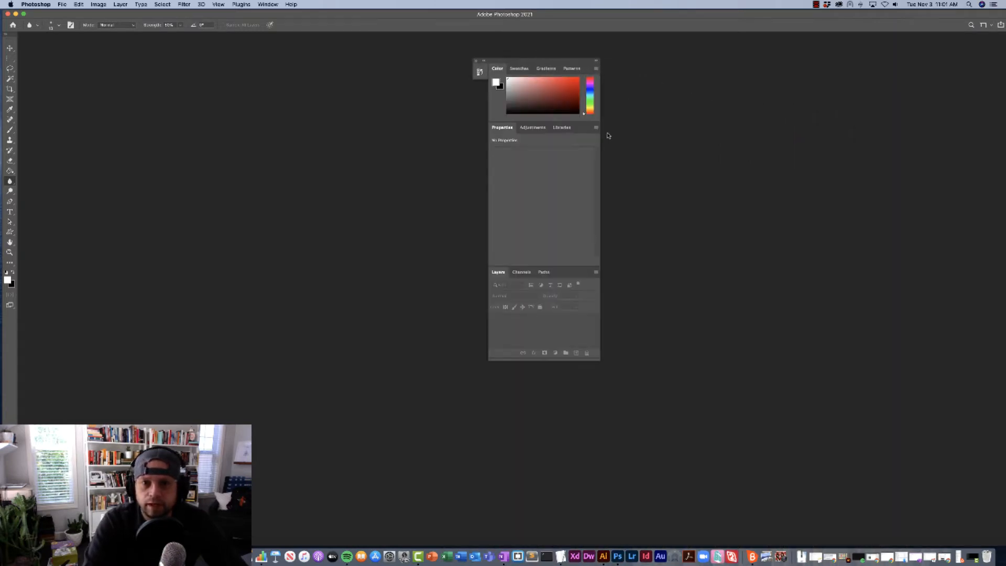
left_click_drag(503, 60, 534, 57)
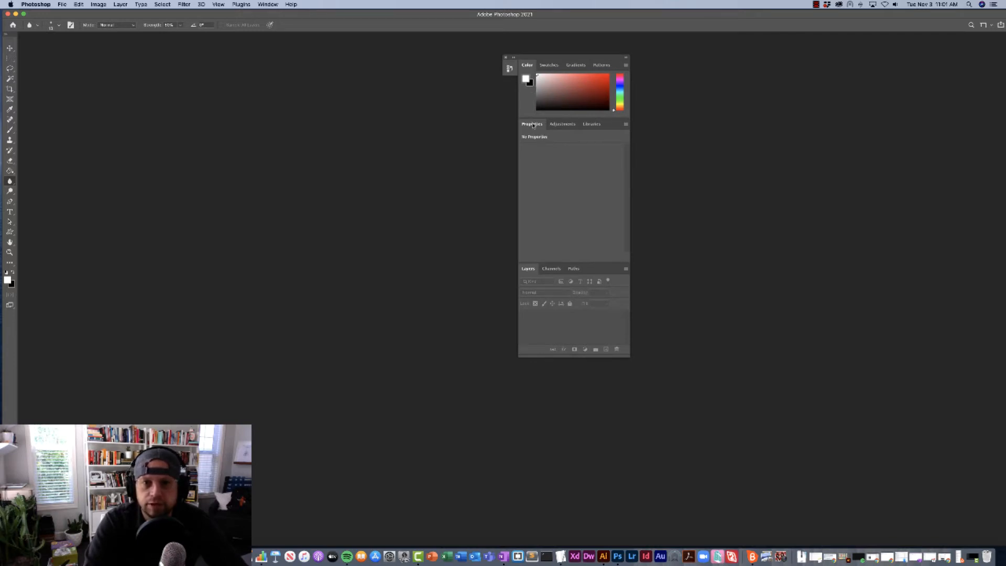
Step: Pull the Properties, Libraries and Adjustments panels out as separate floating panels, and lengthen Properties
left_click_drag(537, 126, 311, 80)
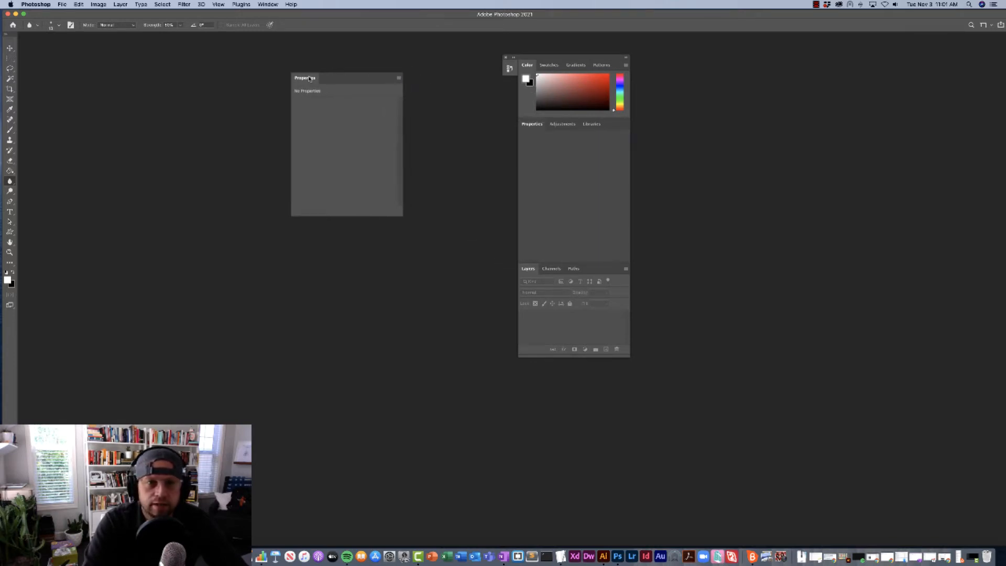
left_click_drag(359, 219, 368, 269)
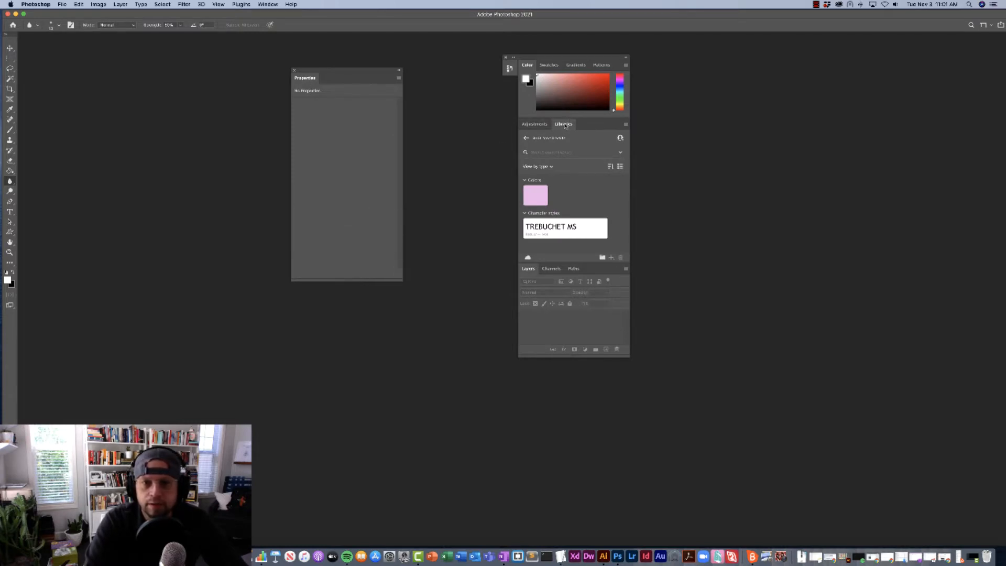
left_click_drag(565, 124, 171, 79)
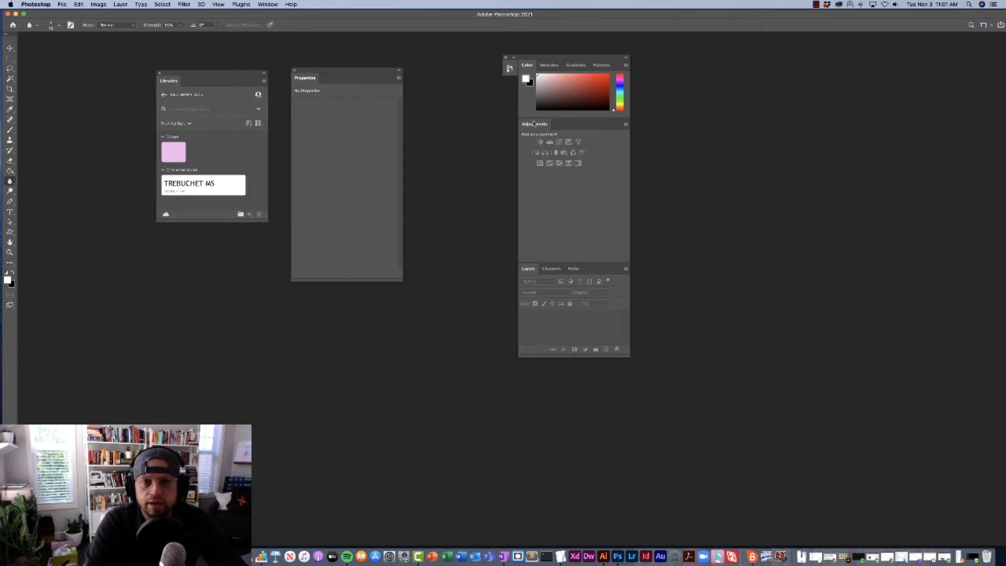
left_click_drag(534, 127, 427, 91)
Step: Move the remaining Color and Layers panel group away from the separated panels and enlarge it
left_click_drag(542, 57, 645, 65)
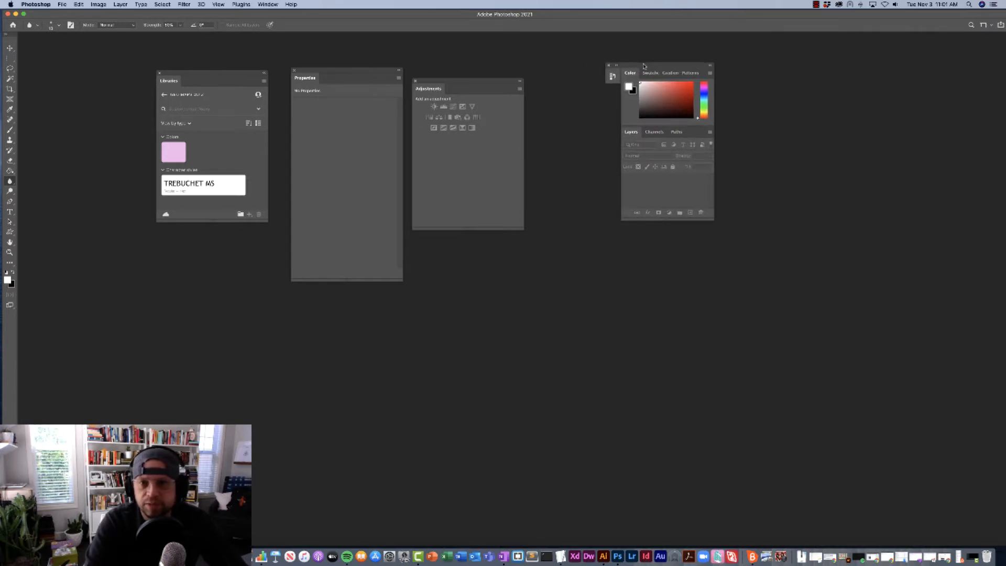
left_click_drag(710, 218, 743, 326)
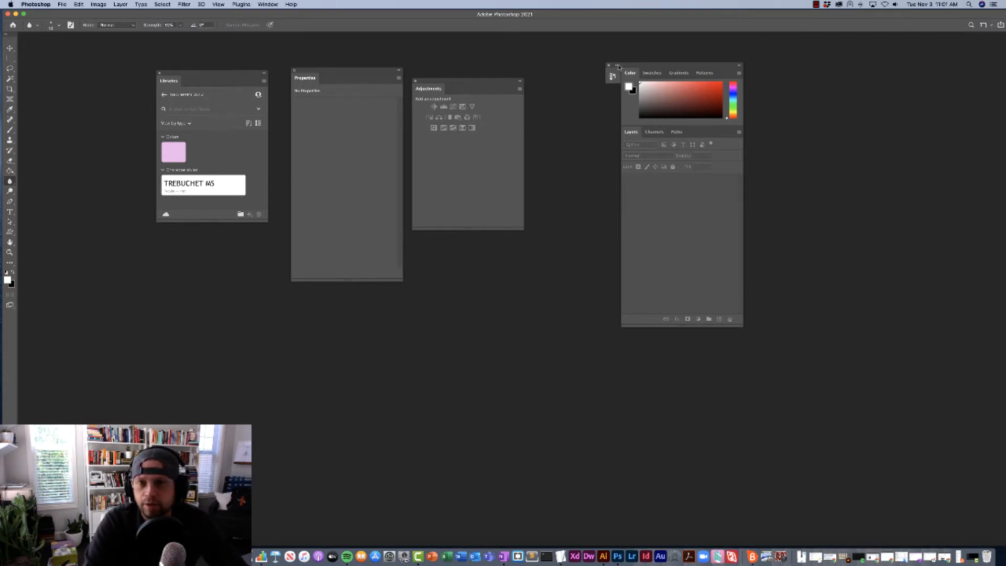
Step: Dock the Color and Layers panel group to the workspace edge and float it again
left_click_drag(628, 67, 1002, 63)
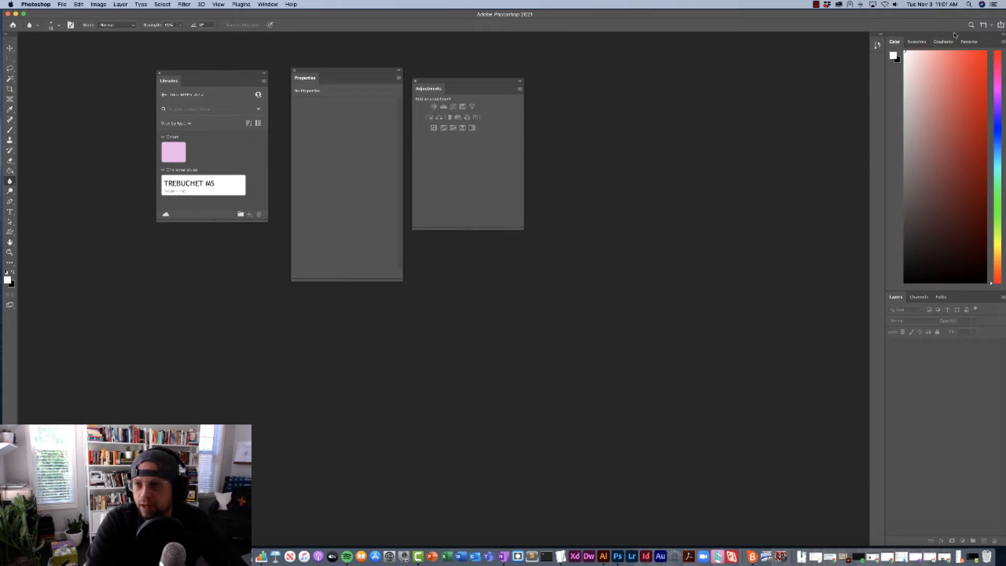
left_click_drag(956, 34, 704, 73)
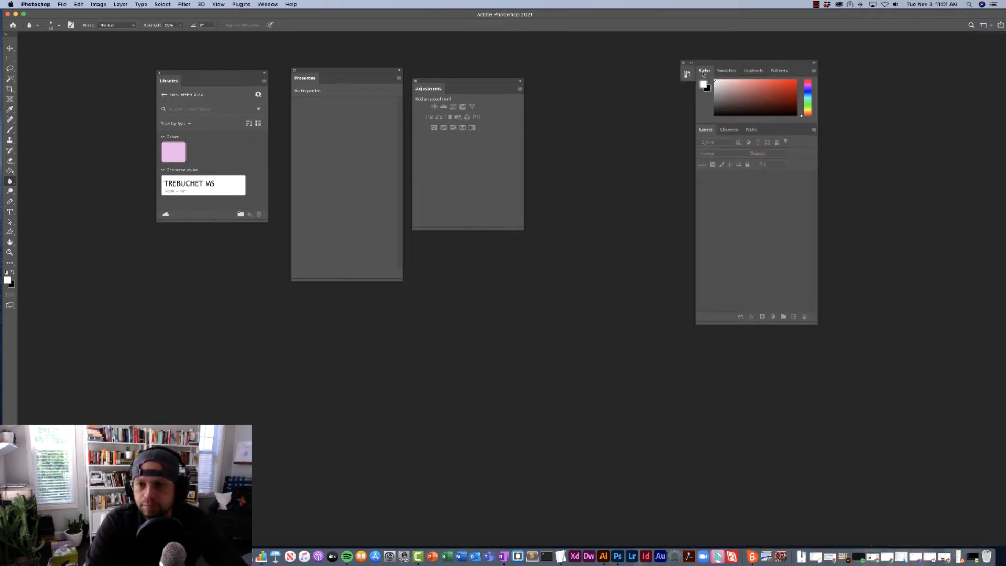
left_click(815, 72)
left_click(814, 71)
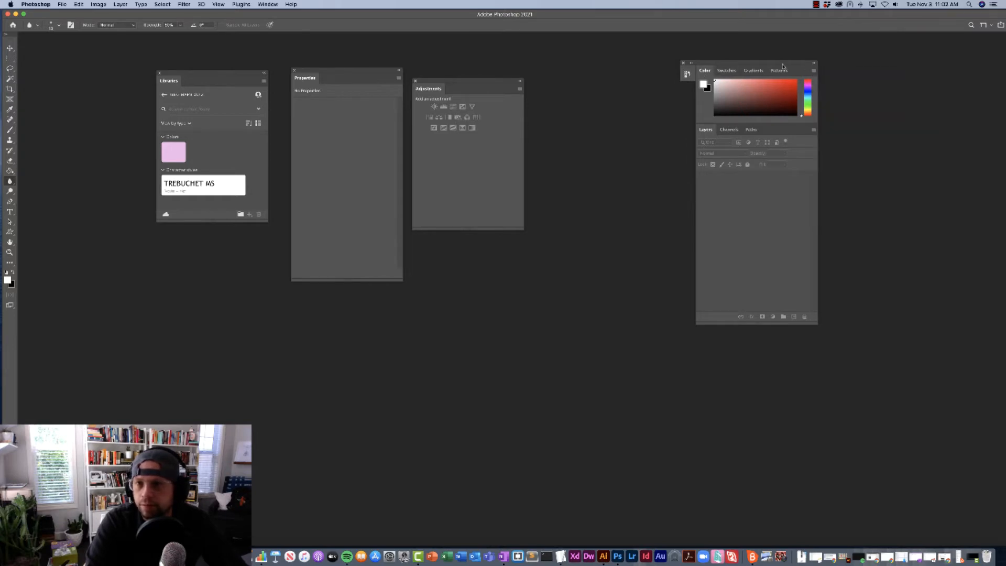
Step: Separate the Color panel into a tall floating panel beside Adjustments, and move the remaining group farther away
left_click_drag(705, 70, 568, 78)
left_click_drag(614, 130, 614, 335)
left_click_drag(621, 72, 598, 66)
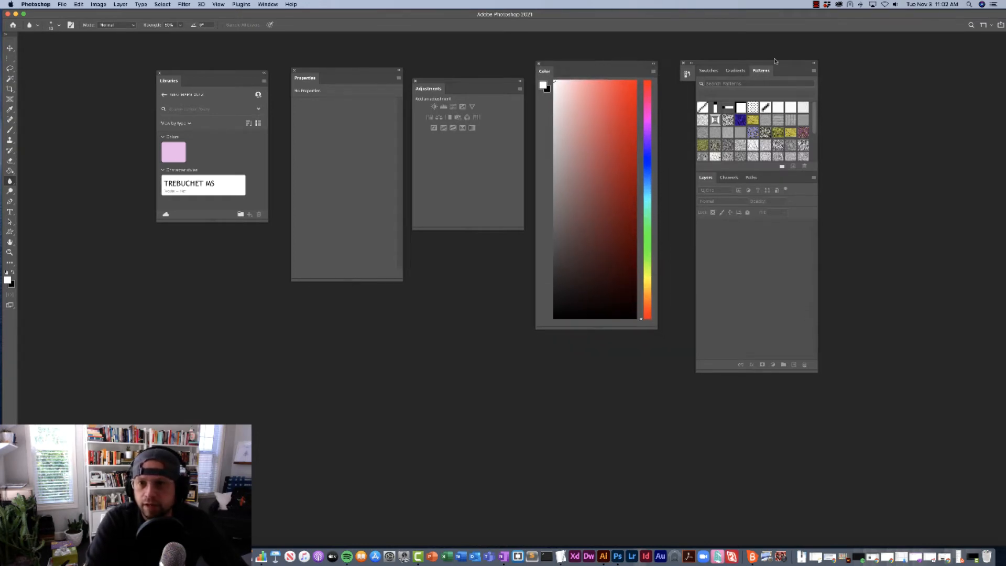
left_click_drag(777, 62, 802, 69)
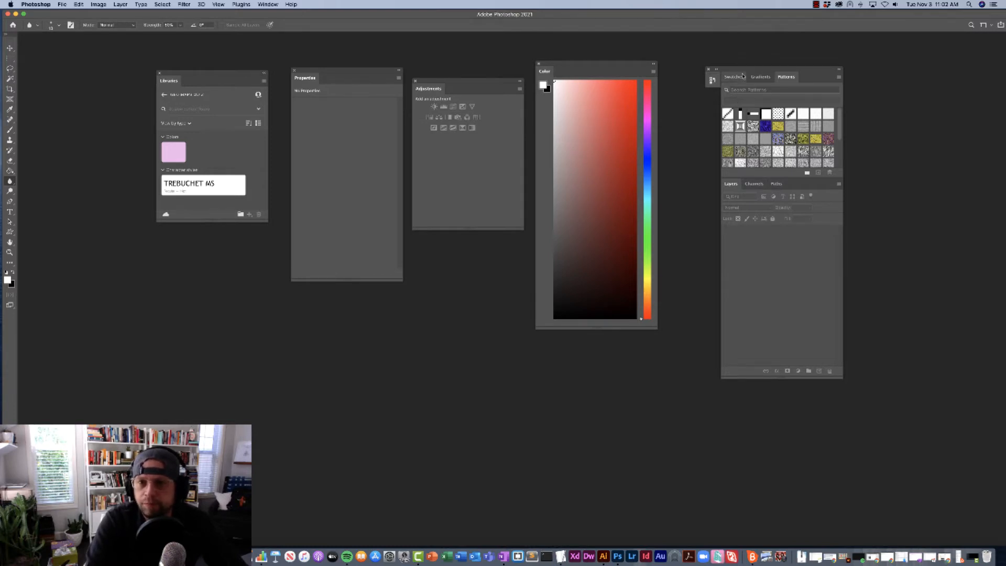
Step: Group the Swatches, Gradients and Patterns panels with the floating Color panel, and bring Color to the front
left_click_drag(737, 79, 569, 71)
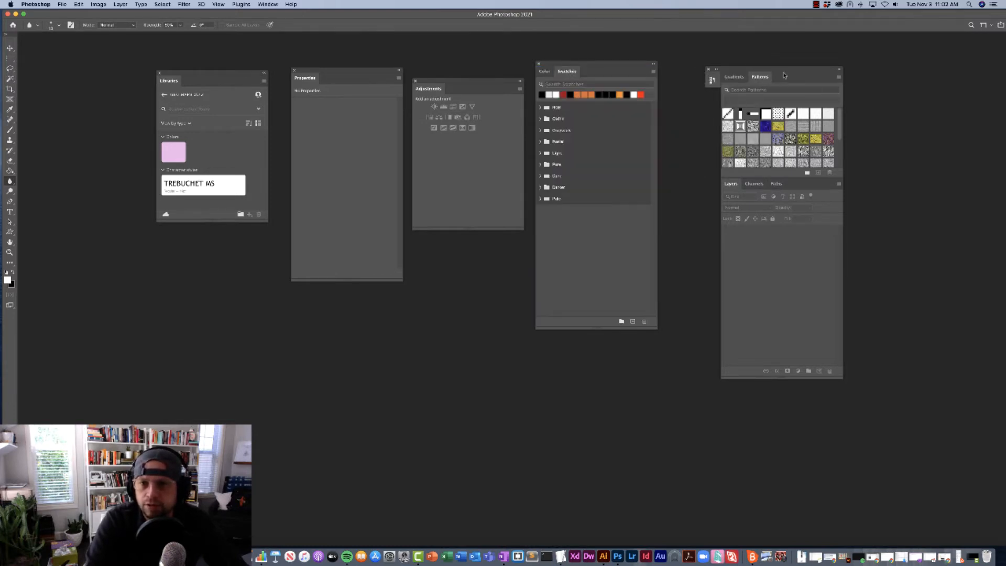
left_click_drag(739, 80, 603, 75)
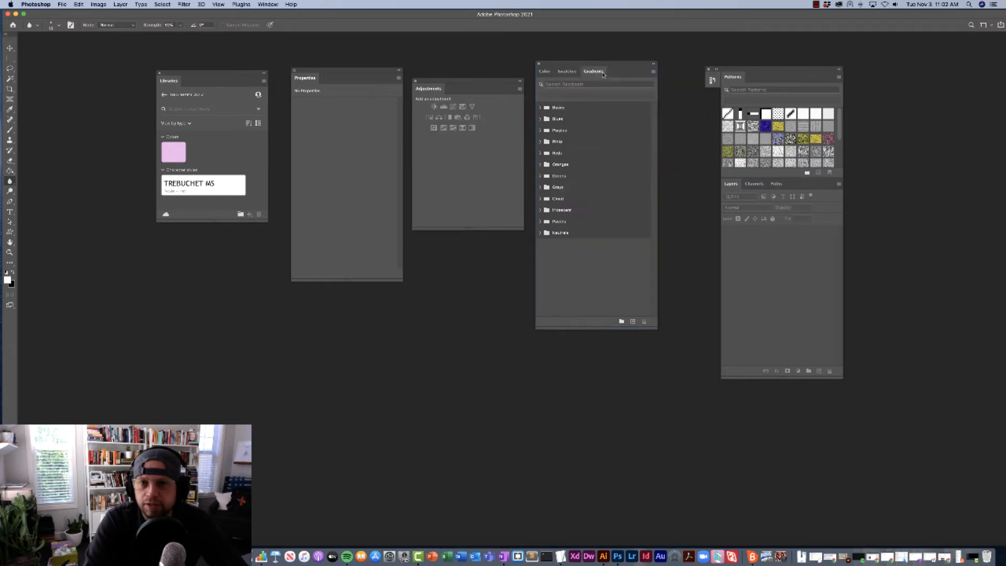
left_click_drag(737, 78, 621, 72)
left_click(545, 72)
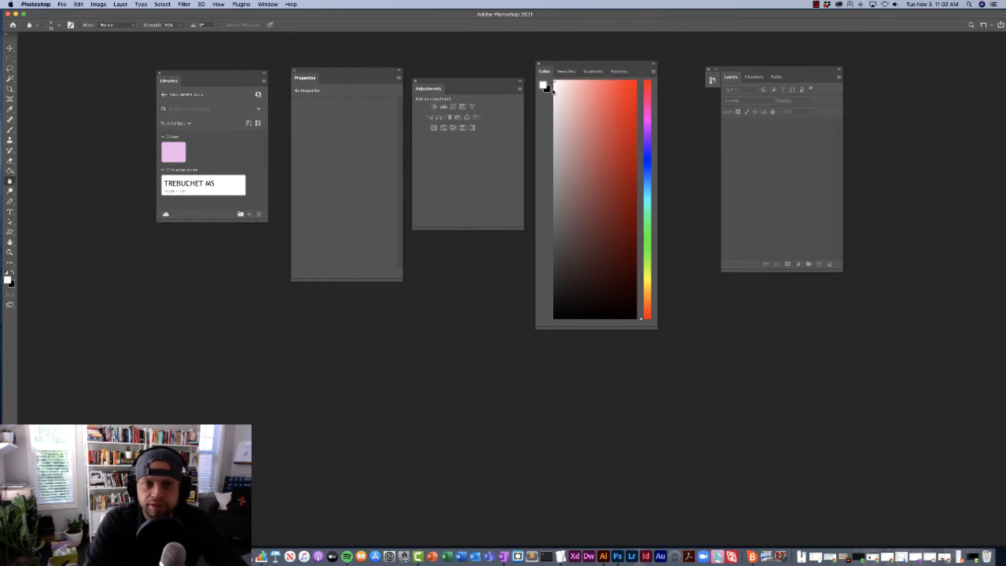
left_click_drag(572, 65, 572, 64)
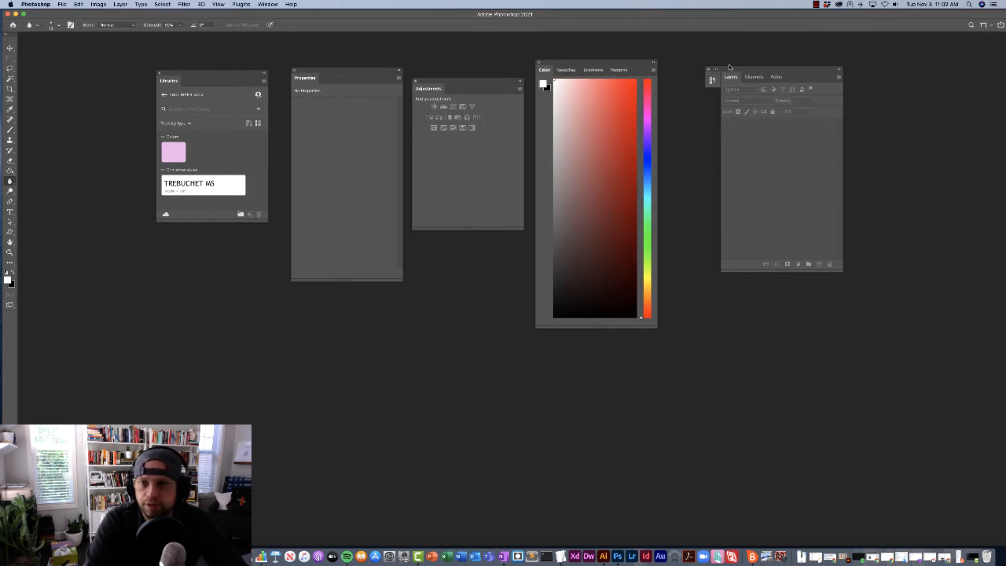
Step: Dock the Layers group with its History column to the workspace's right edge, and widen the column to show the History label
left_click_drag(729, 70, 1004, 89)
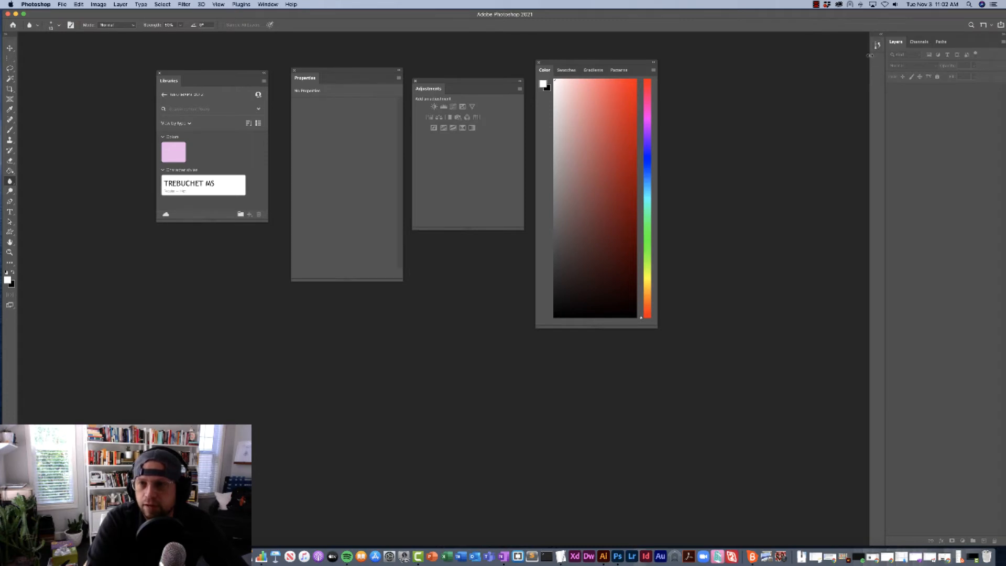
left_click_drag(870, 56, 839, 58)
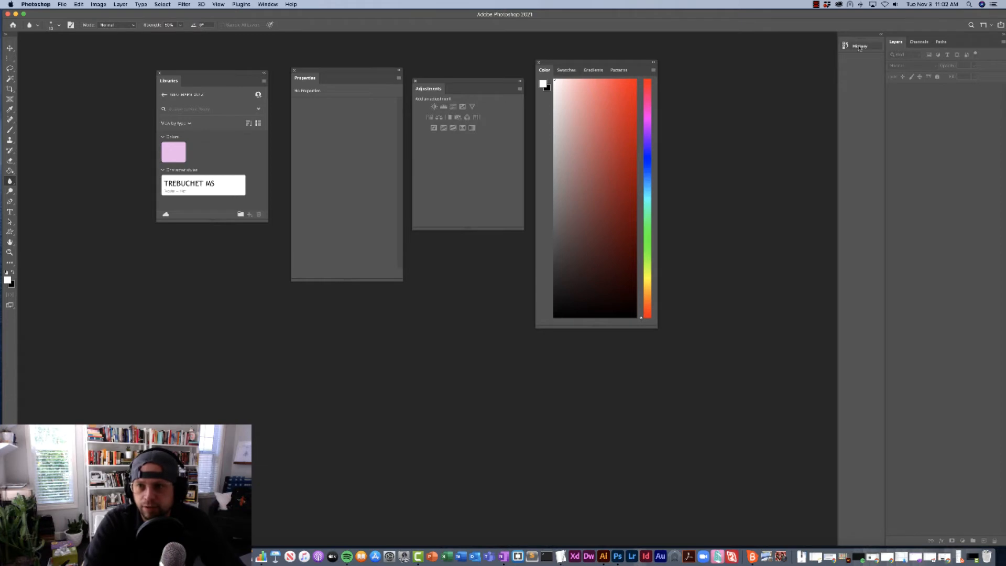
left_click_drag(837, 69, 870, 67)
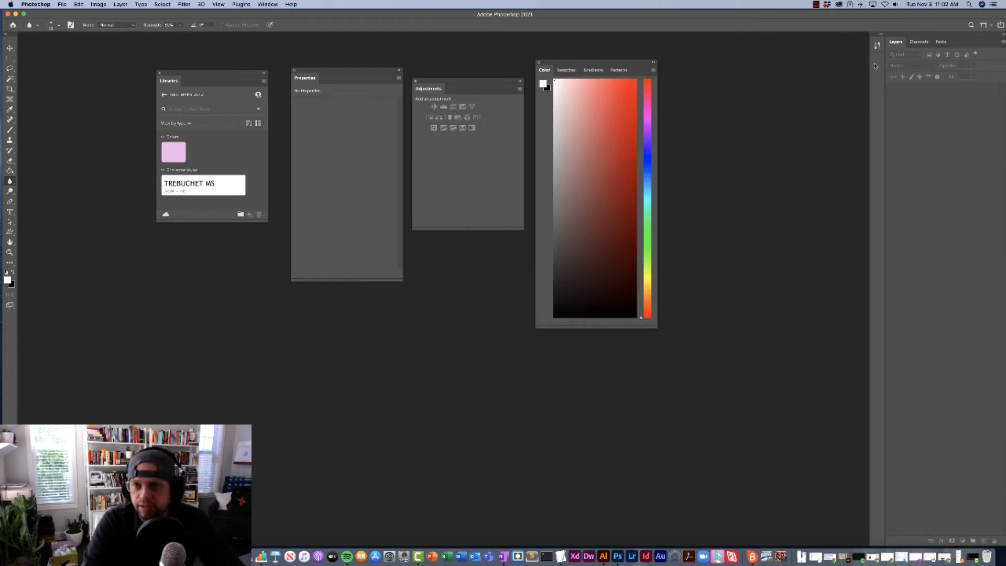
left_click_drag(870, 65, 829, 65)
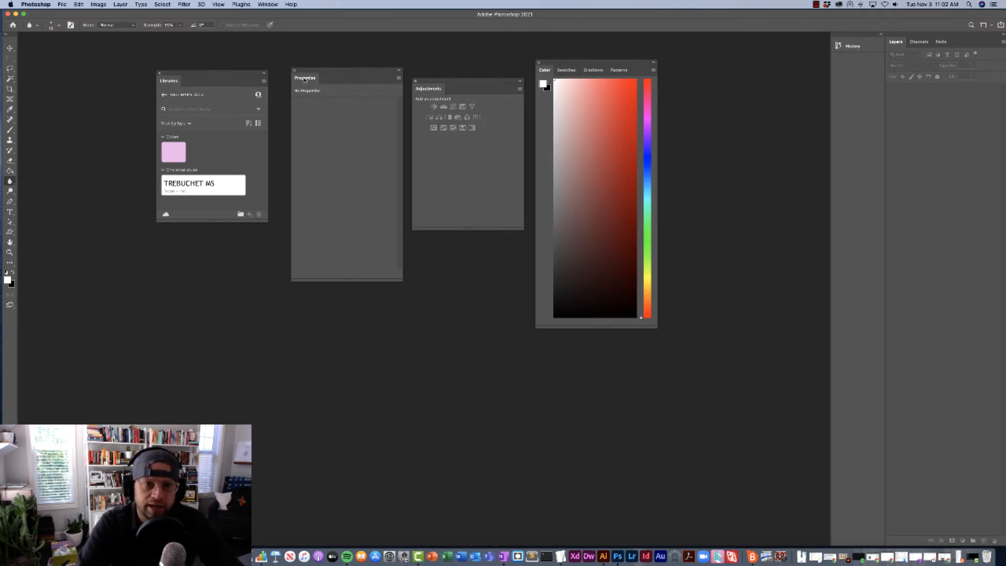
Step: Dock the Properties panel above the Layers group and adjust the height split between them
left_click_drag(302, 79, 897, 37)
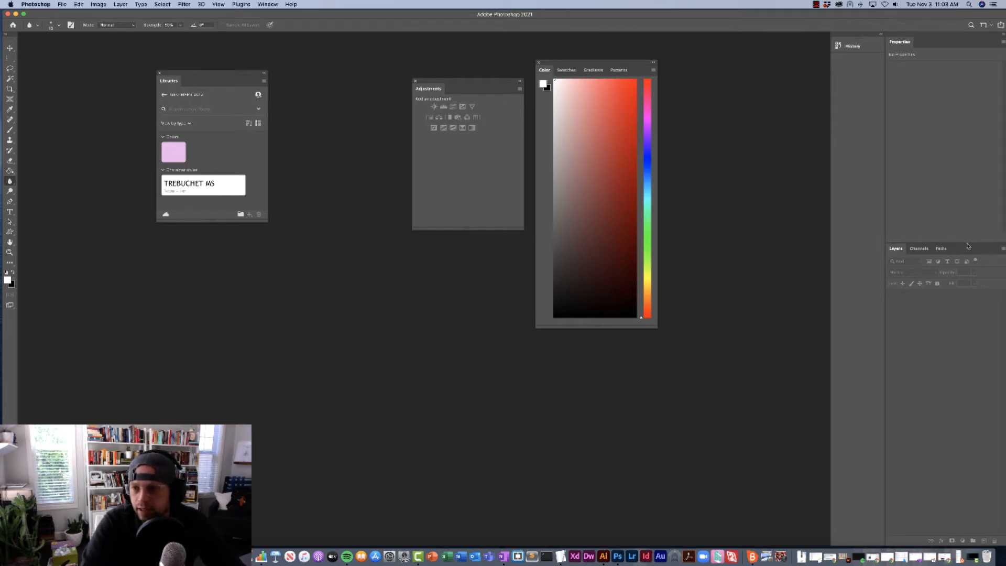
left_click_drag(967, 242, 967, 188)
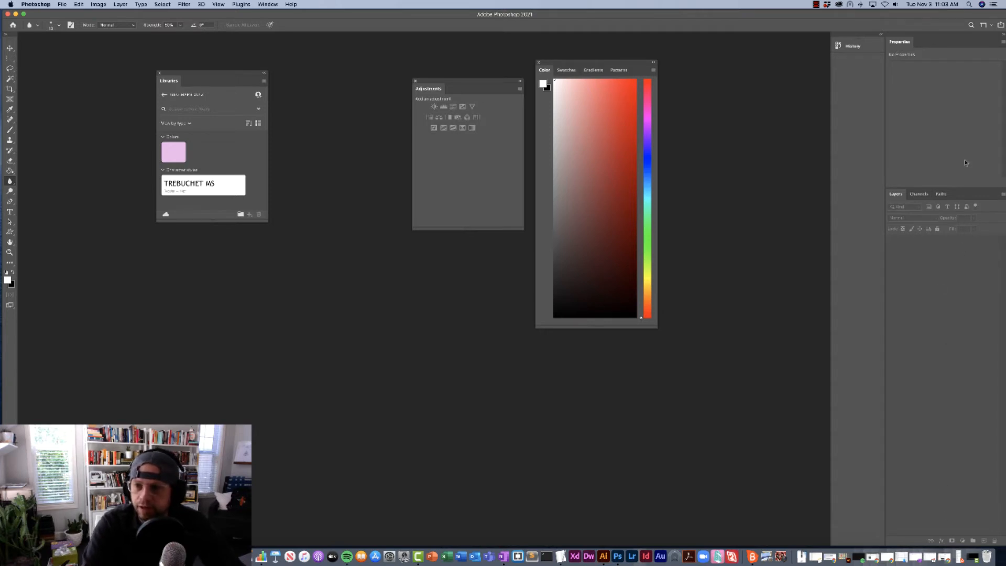
left_click_drag(962, 187, 963, 214)
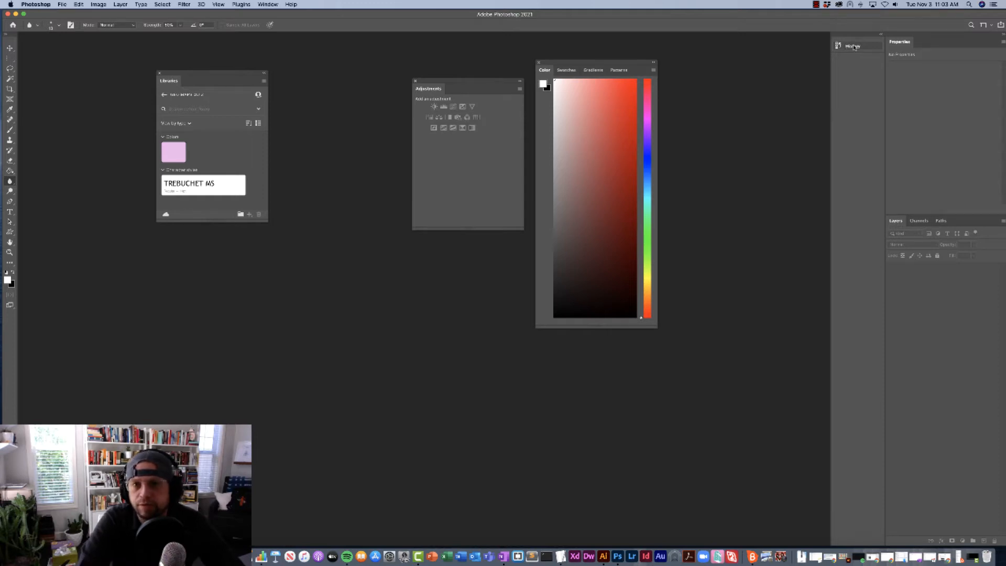
Step: Detach the History panel from its column and close it, and move the floating Color group farther from Adjustments
left_click_drag(853, 46, 721, 91)
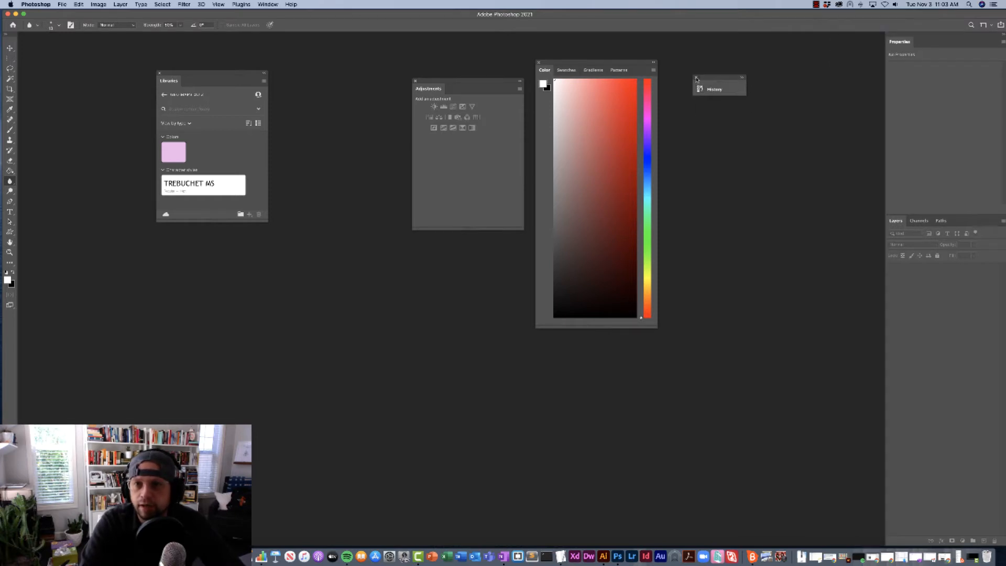
left_click(696, 78)
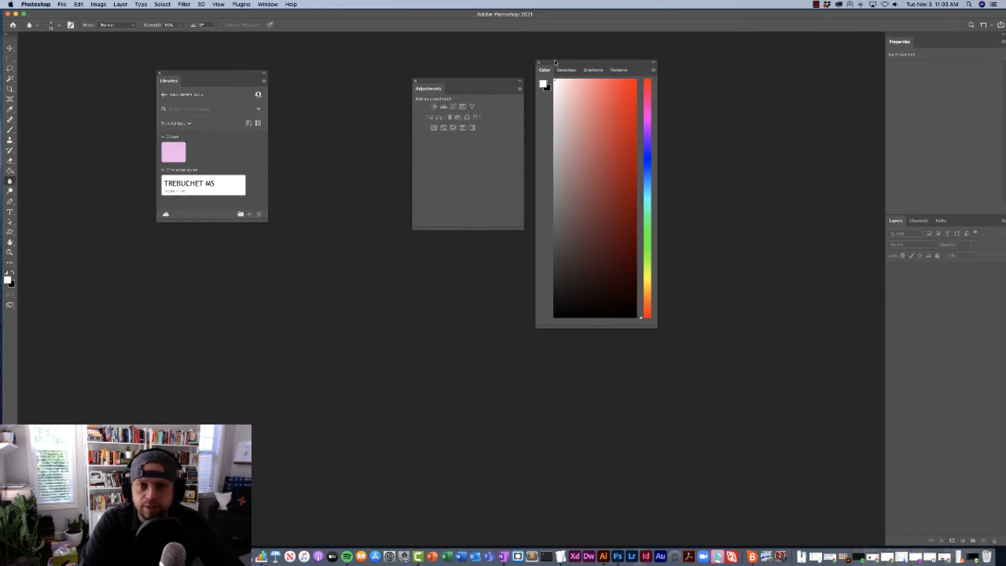
left_click_drag(545, 64, 585, 62)
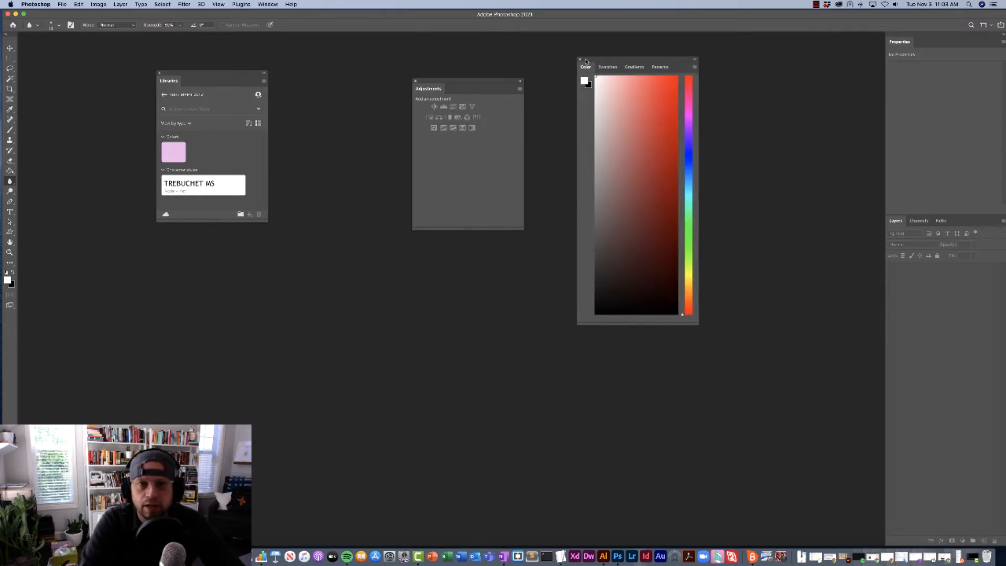
Step: Dock the Libraries panel as a new column beside Properties and collapse it to a labelled icon
left_click_drag(167, 74, 885, 47)
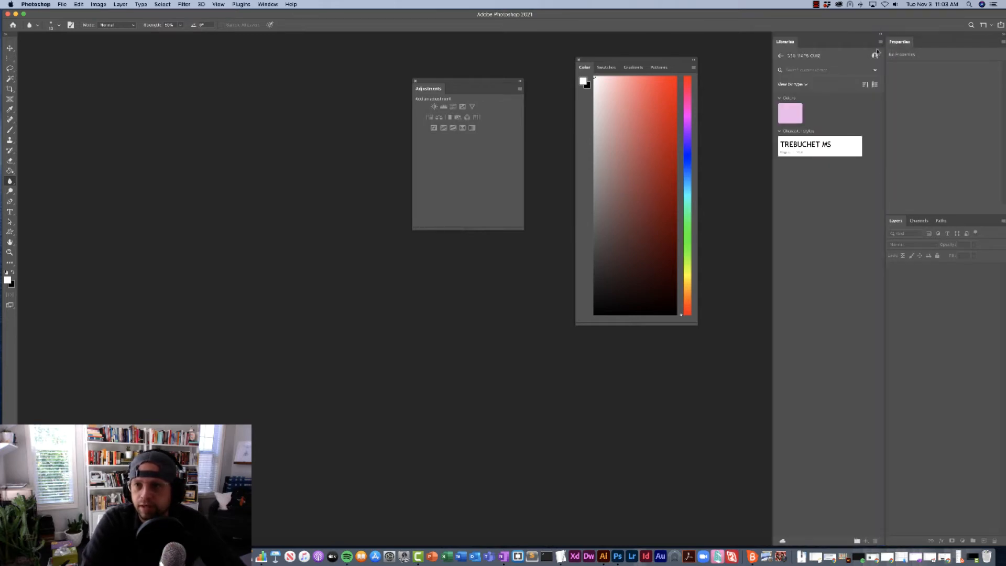
left_click_drag(771, 56, 788, 56)
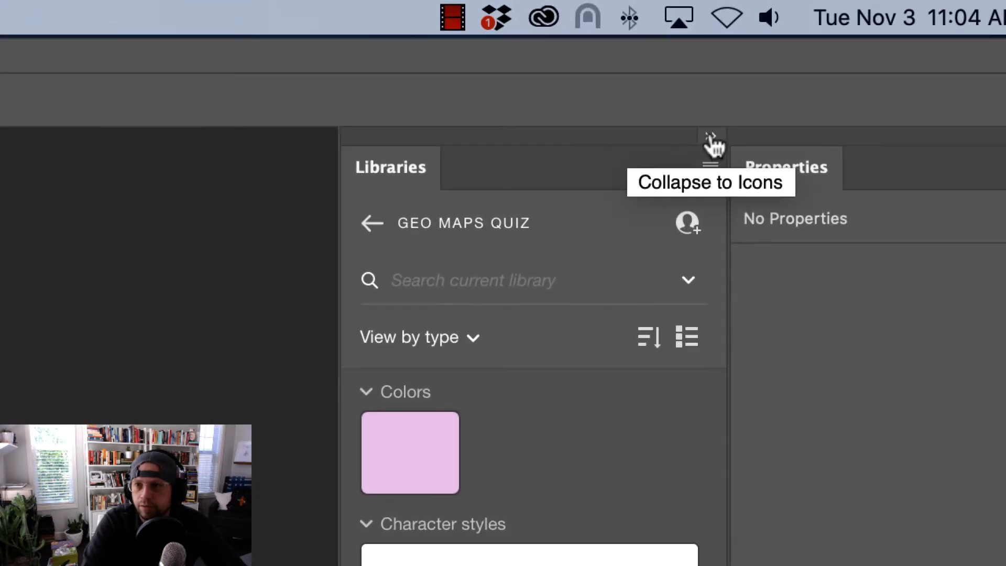
left_click(711, 138)
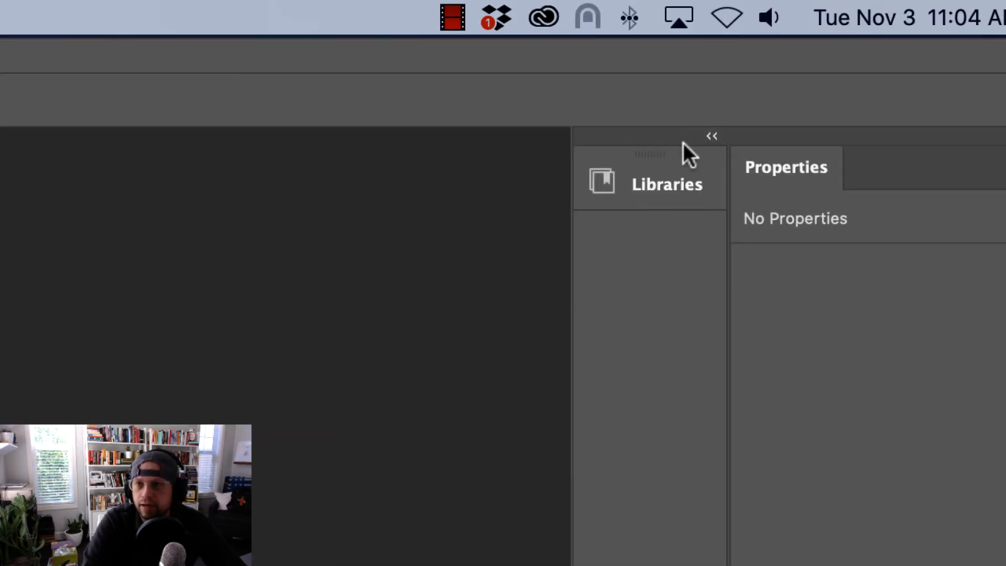
mouse_move(573, 249)
left_mouse_down()
mouse_move(463, 259)
mouse_move(563, 252)
left_mouse_up()
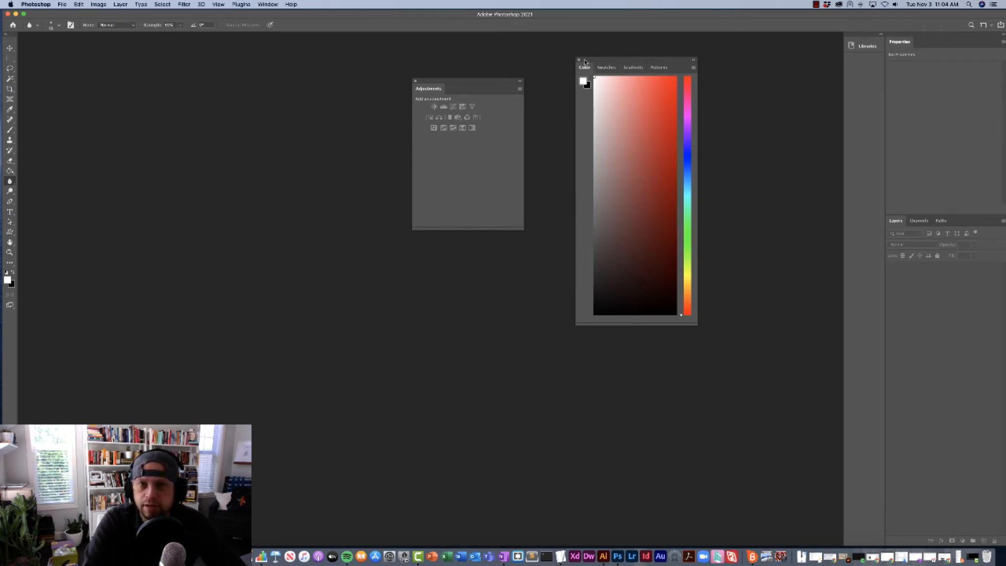
Step: Dock the Color, Swatches, Gradients and Patterns group below Libraries, and narrow the column to icons only
left_click_drag(585, 62, 854, 62)
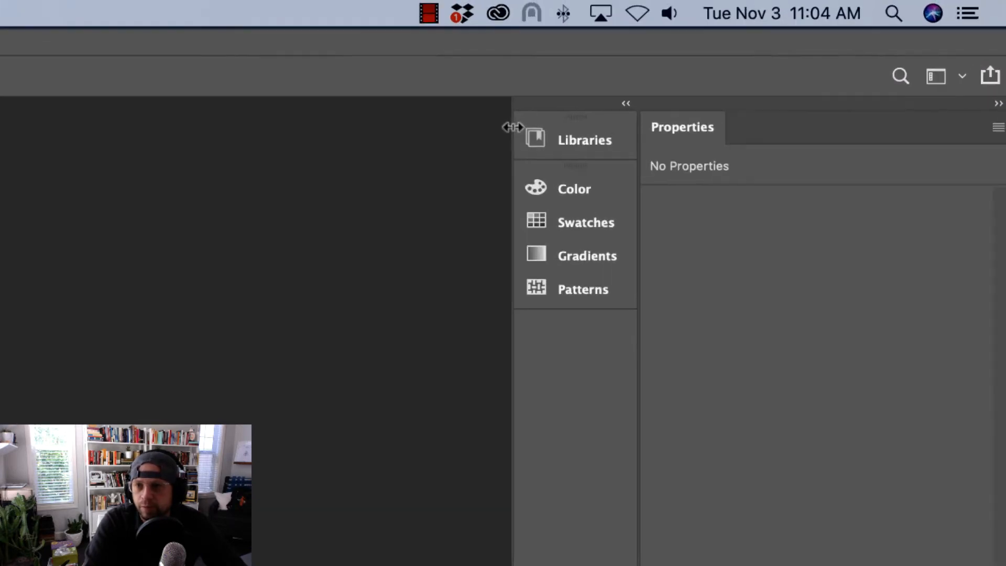
left_click_drag(843, 42, 876, 40)
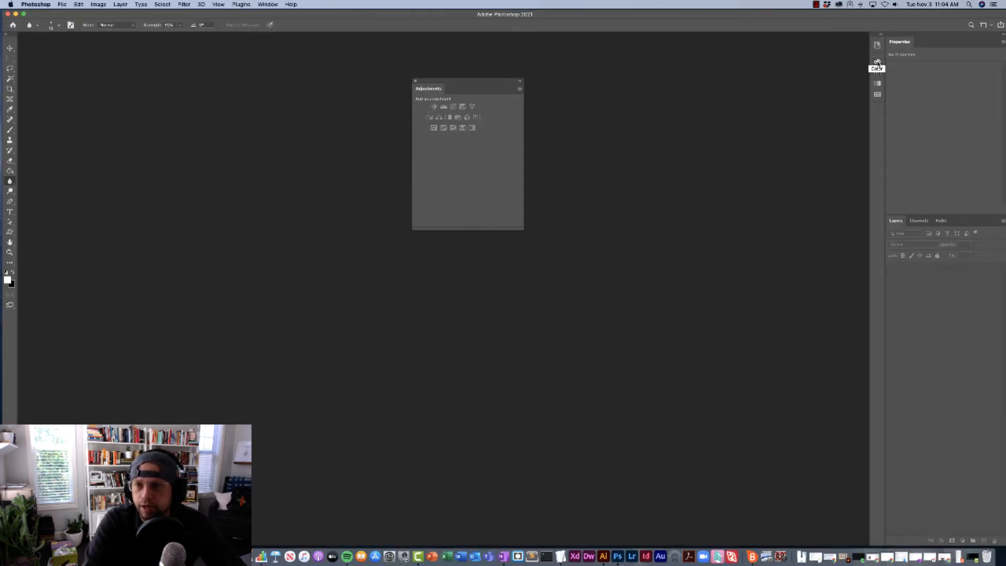
Step: Expand the docked Color group, look through its Swatches, Patterns and Gradients panels, and collapse it again
left_click(491, 246)
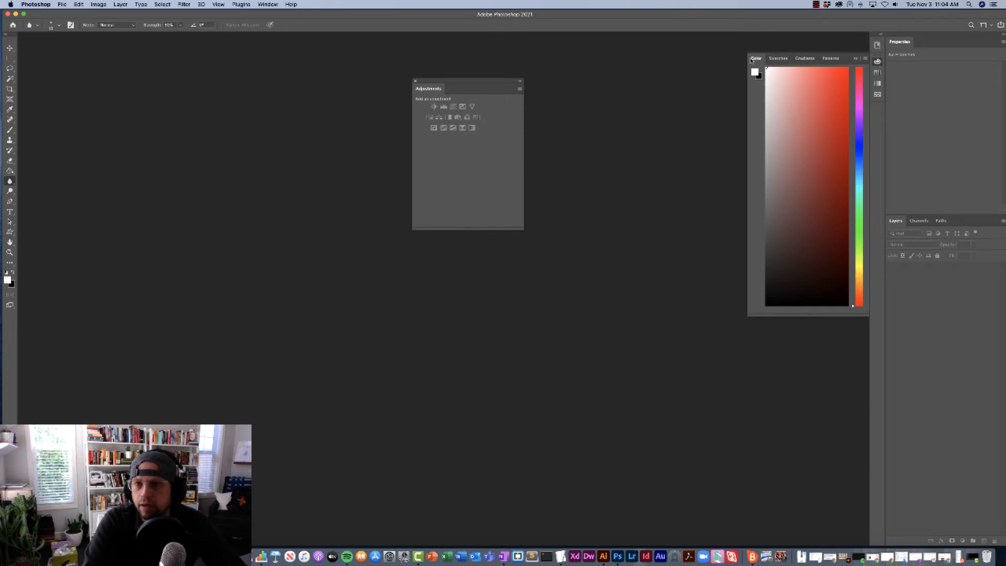
left_click(779, 58)
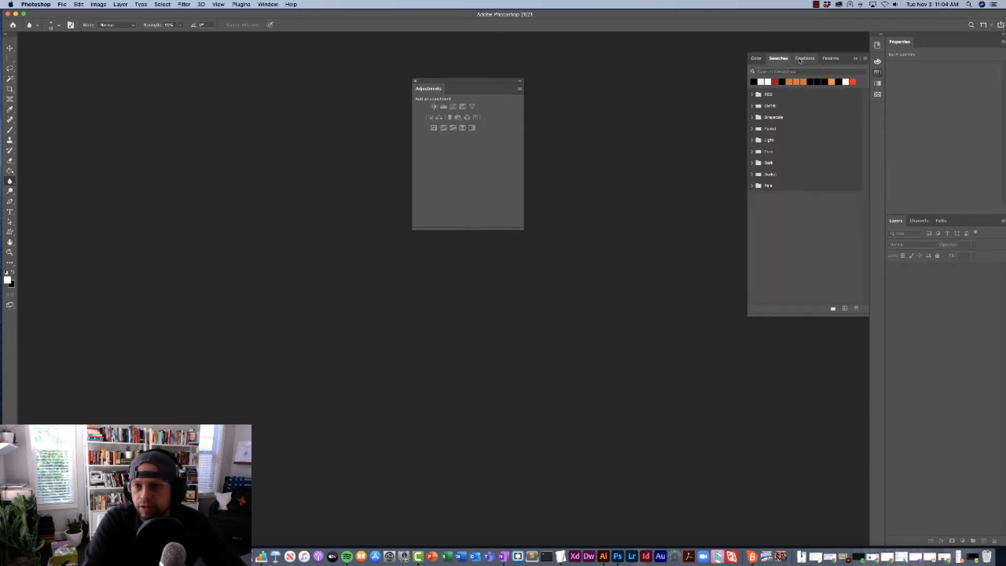
left_click(830, 59)
left_click(805, 59)
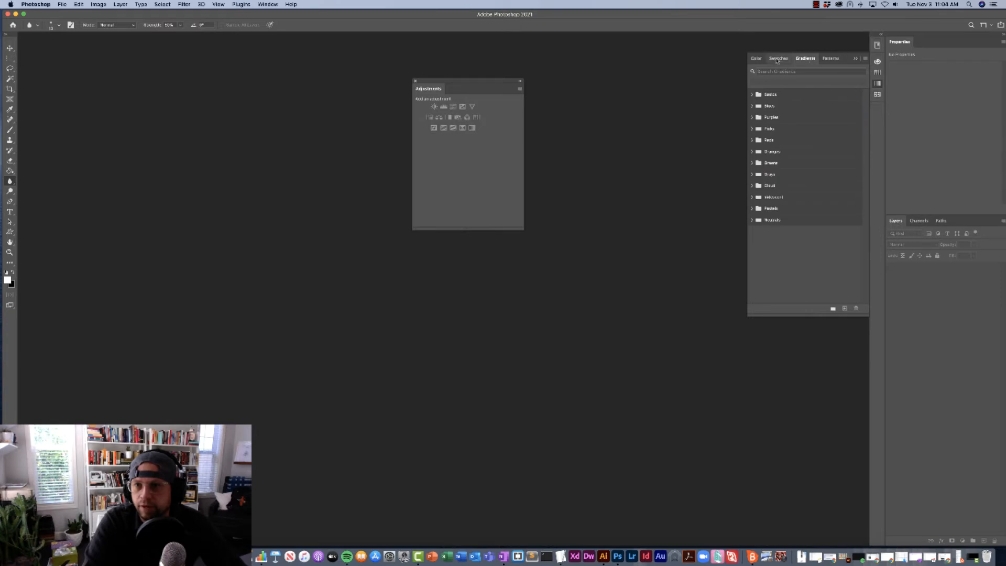
left_click(778, 59)
left_click(757, 58)
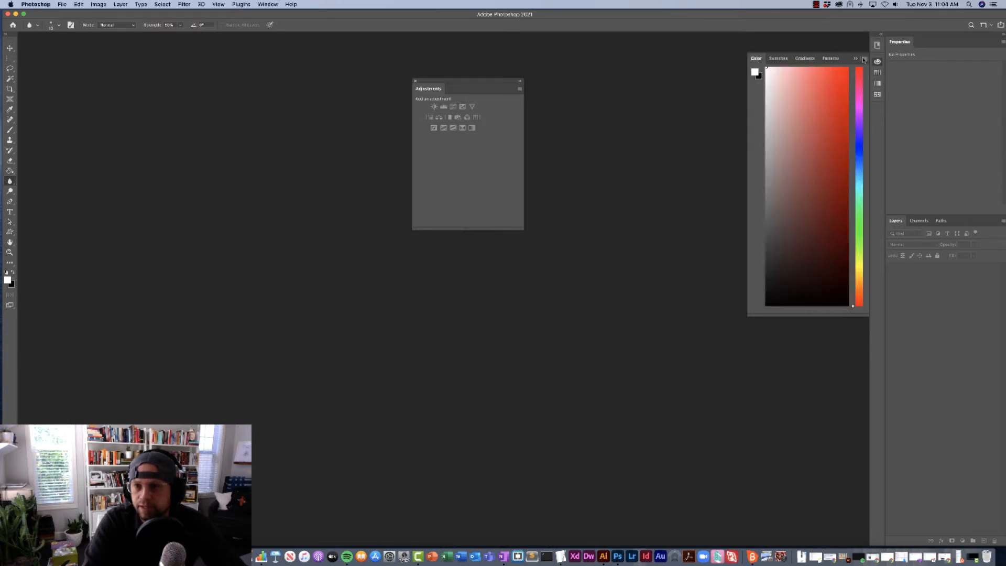
left_click(856, 60)
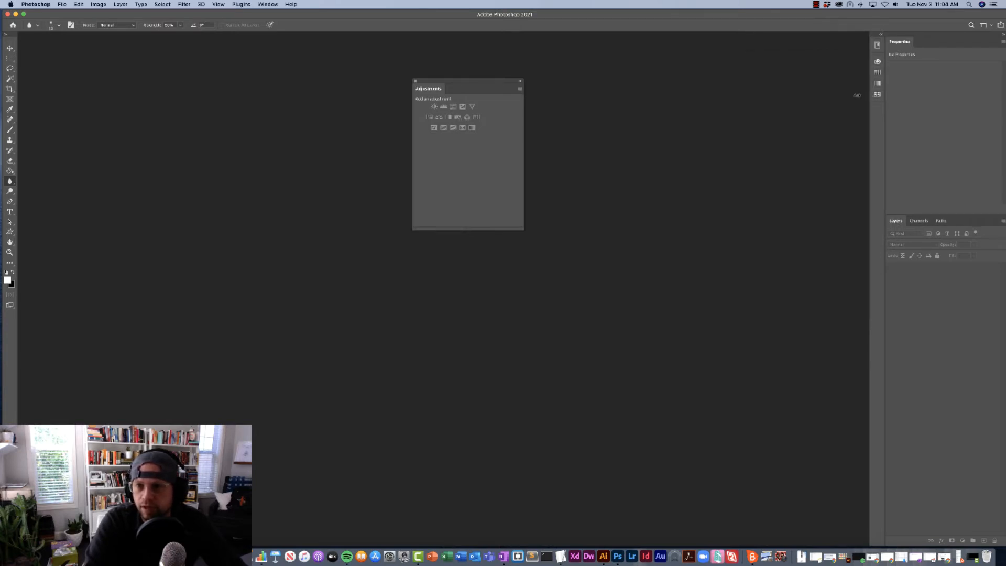
Step: Widen the icon column to show the panel labels, and dock the Adjustments panel below Patterns
left_click_drag(857, 95, 837, 95)
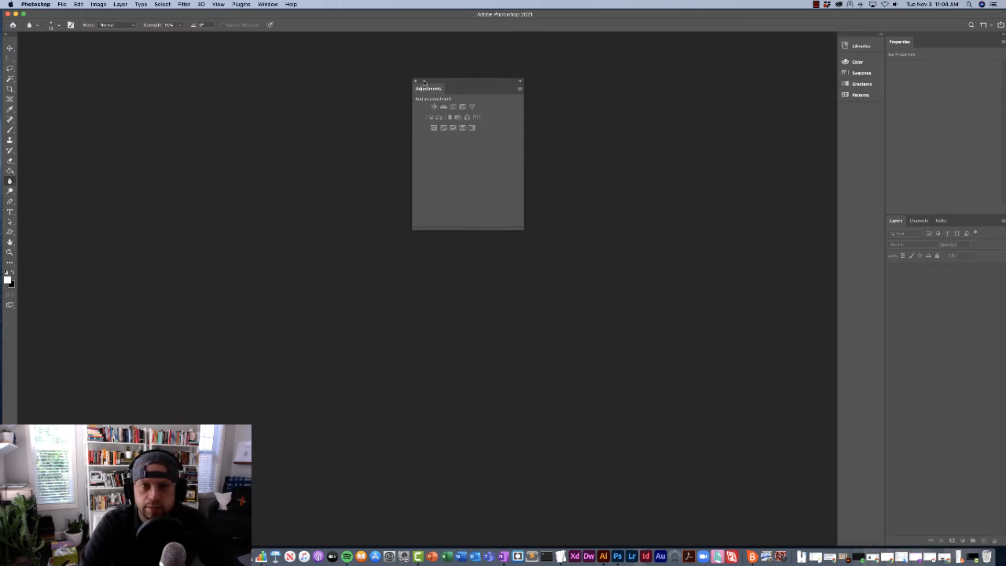
left_click_drag(422, 83, 852, 111)
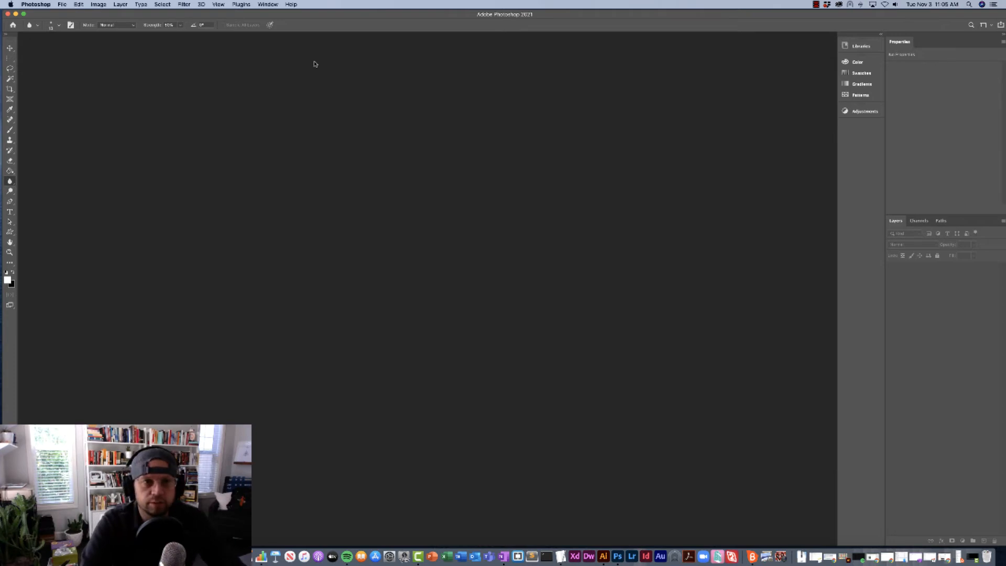
Step: Show the Brush Settings and Brushes panels and dock them together below Adjustments in the icon column
left_click(268, 4)
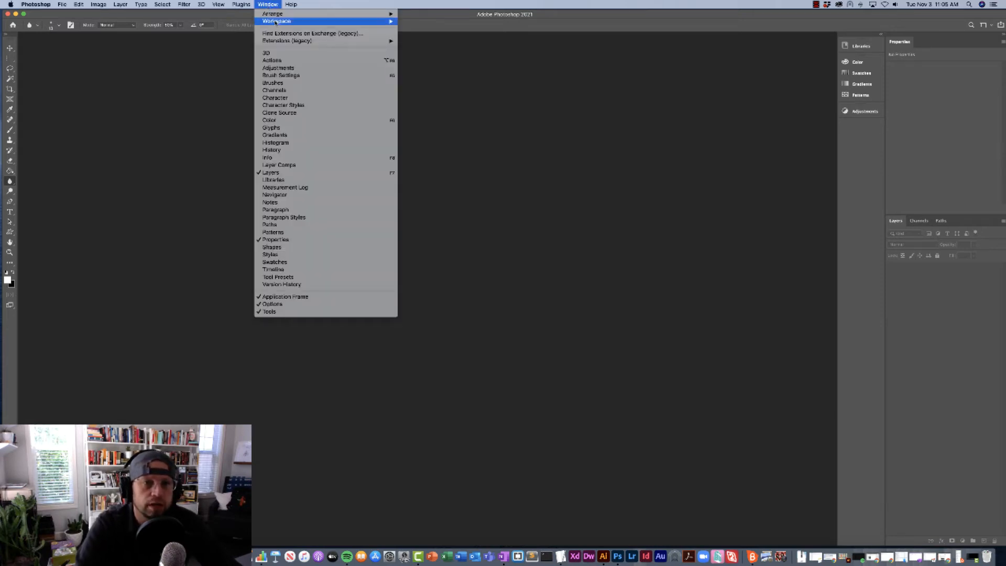
left_click(267, 76)
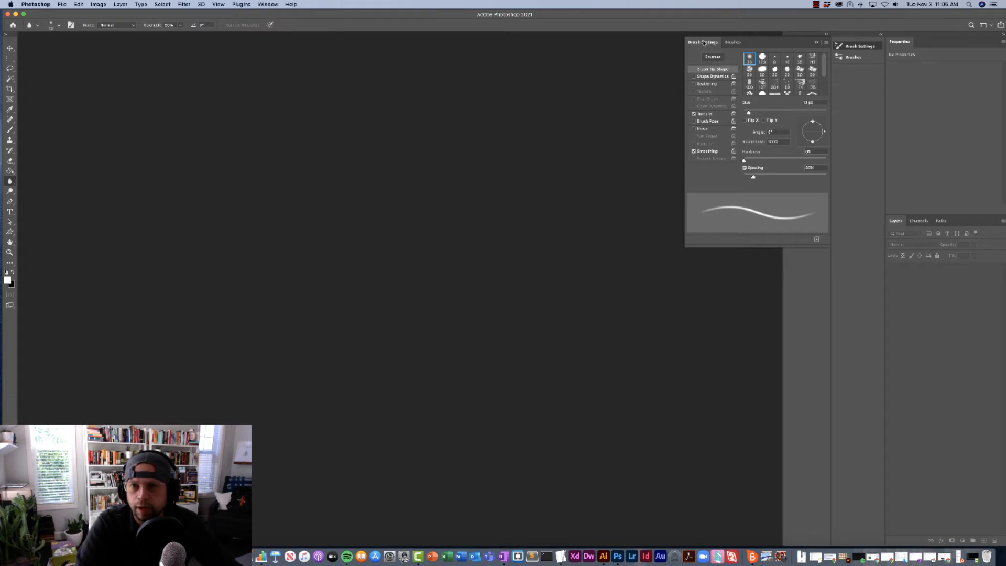
mouse_move(746, 36)
left_mouse_down()
mouse_move(644, 89)
mouse_move(579, 89)
left_mouse_up()
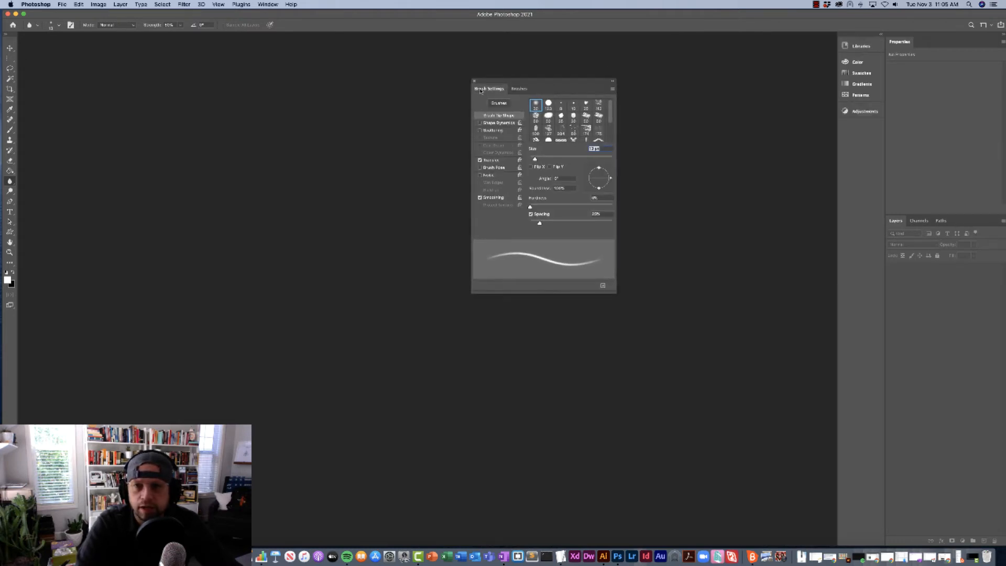
mouse_move(481, 90)
left_mouse_down()
mouse_move(724, 116)
mouse_move(827, 138)
mouse_move(845, 127)
left_mouse_up()
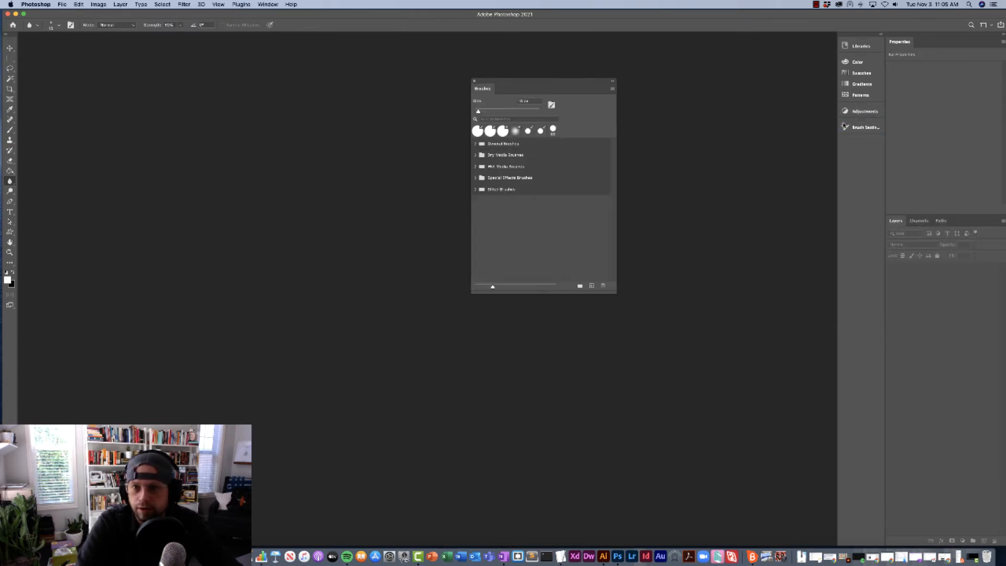
mouse_move(486, 94)
left_mouse_down()
mouse_move(705, 94)
mouse_move(898, 141)
mouse_move(847, 132)
left_mouse_up()
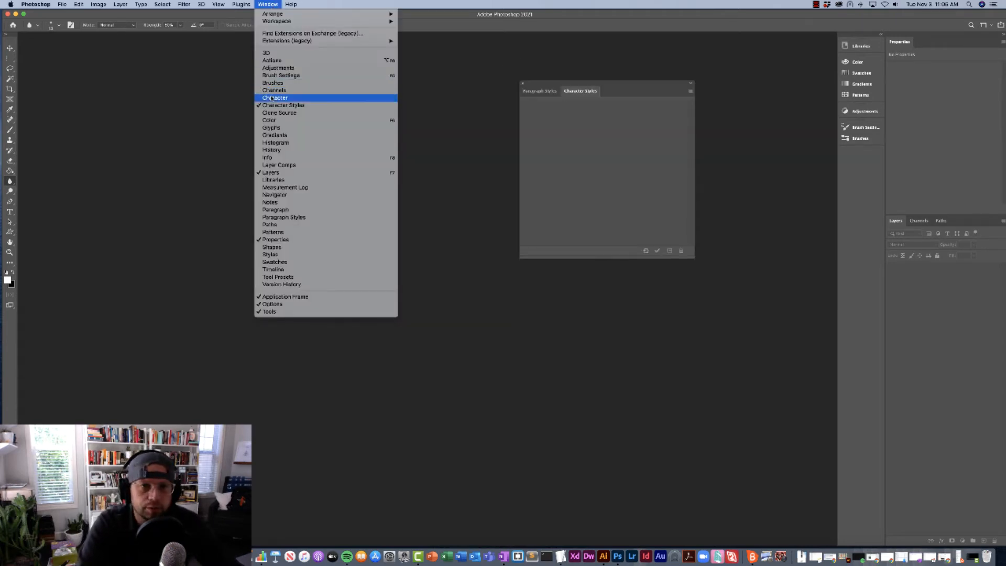
Step: Show the Character panel, float it over the workspace, and group the Paragraph panel with it
left_click(270, 99)
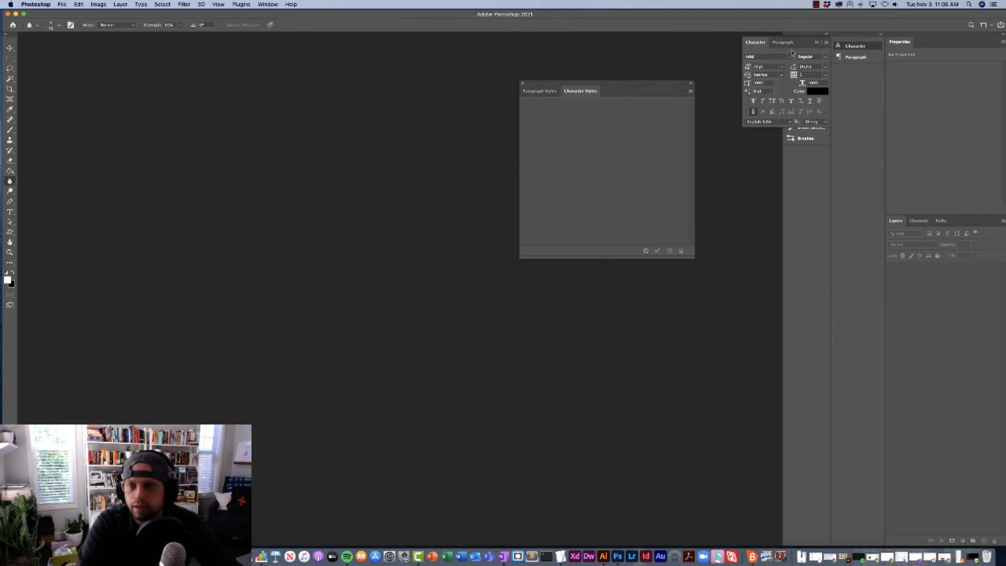
left_click_drag(756, 45, 390, 138)
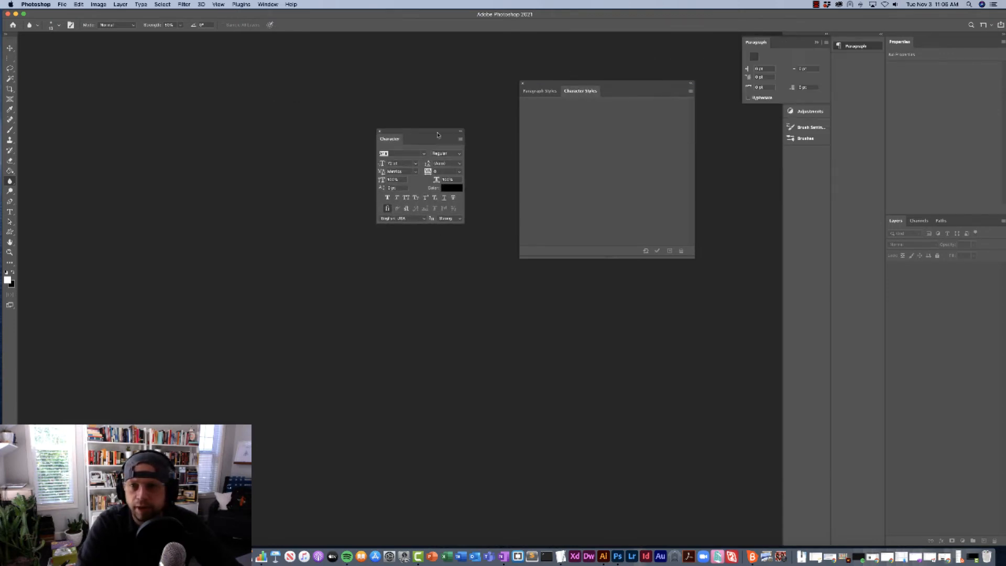
left_click_drag(757, 44, 433, 91)
left_click(400, 129)
Step: Close the floating Paragraph Styles and Character Styles group, and dock the Character and Paragraph group below Brushes
left_click(541, 91)
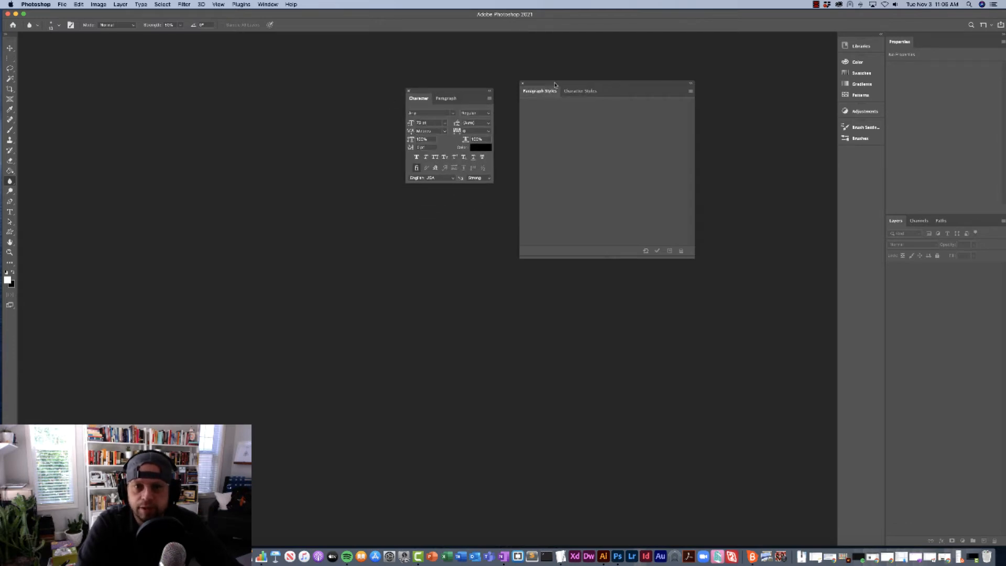
left_click_drag(526, 85, 526, 86)
left_click(523, 84)
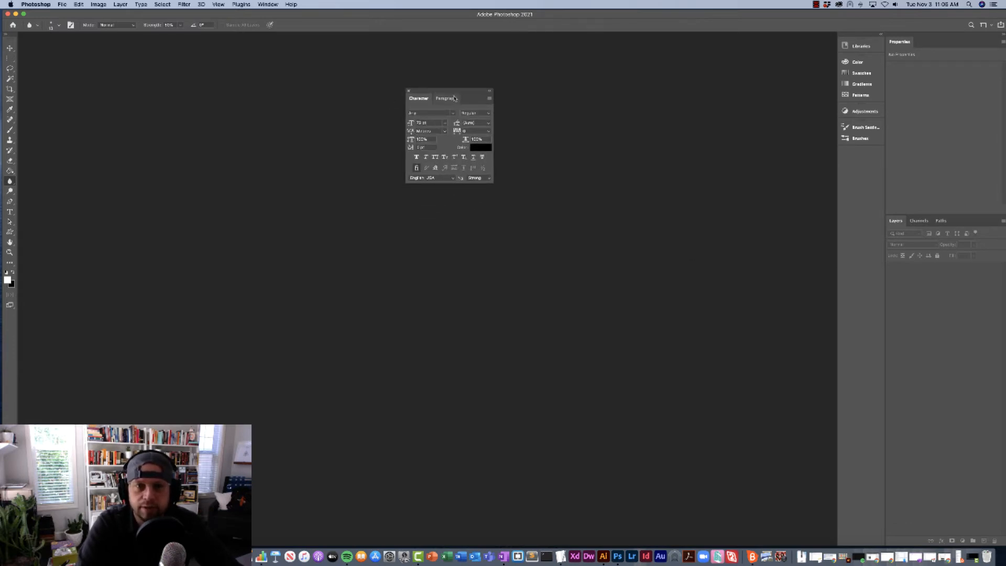
left_click_drag(438, 92, 850, 153)
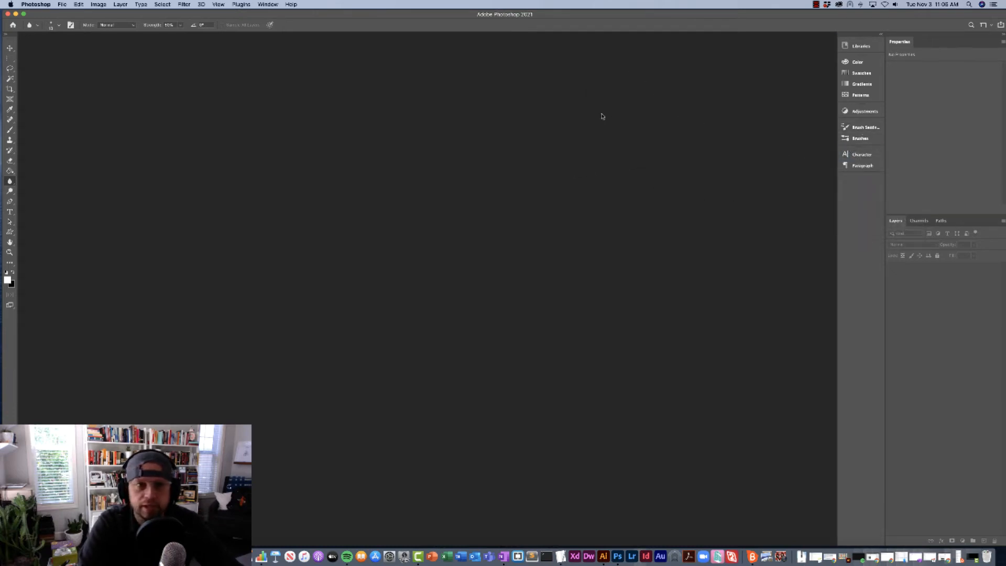
Step: Show the Shapes panel, float it over the workspace, and enlarge it to browse its shapes and folders
left_click(267, 5)
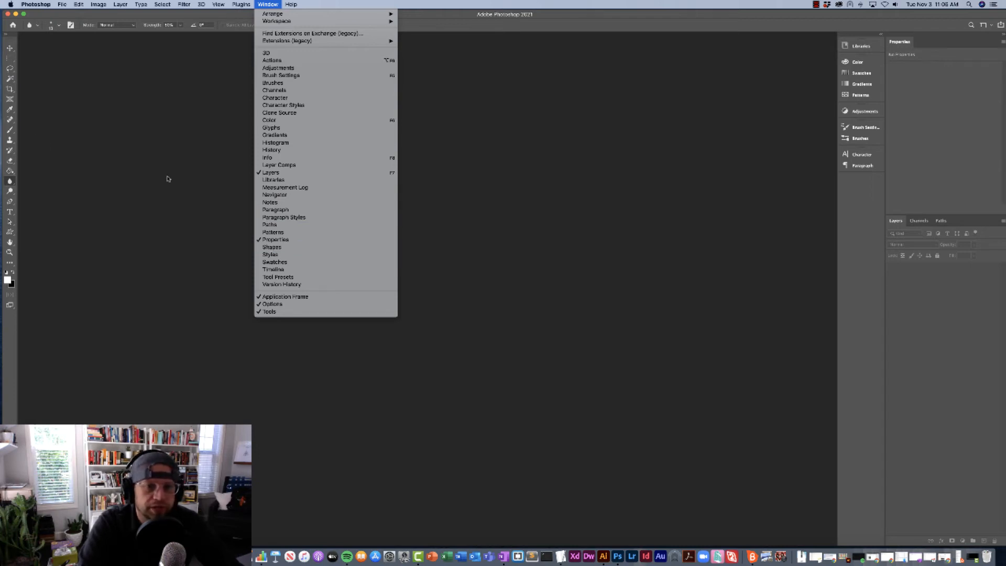
left_click(272, 249)
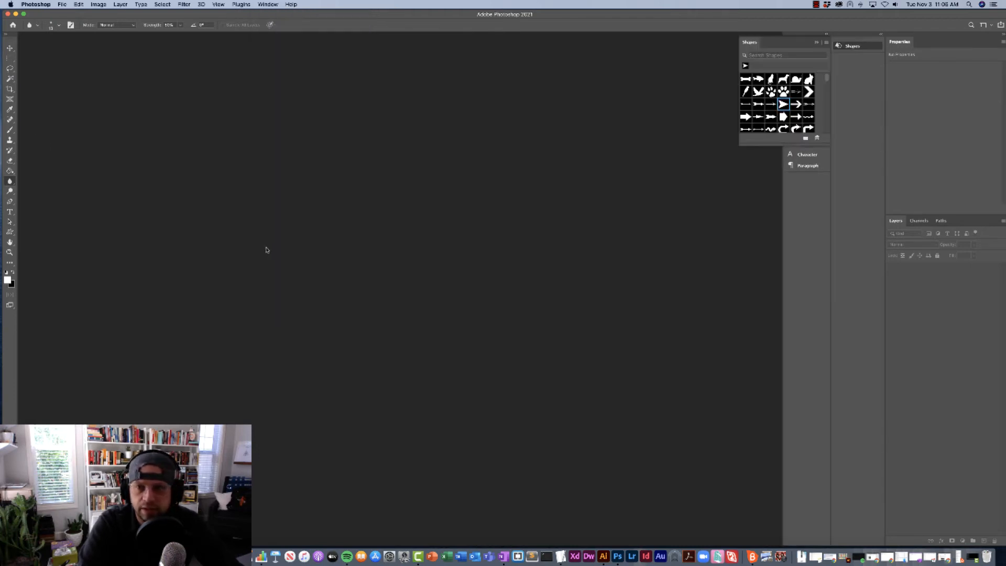
left_click_drag(752, 42, 471, 104)
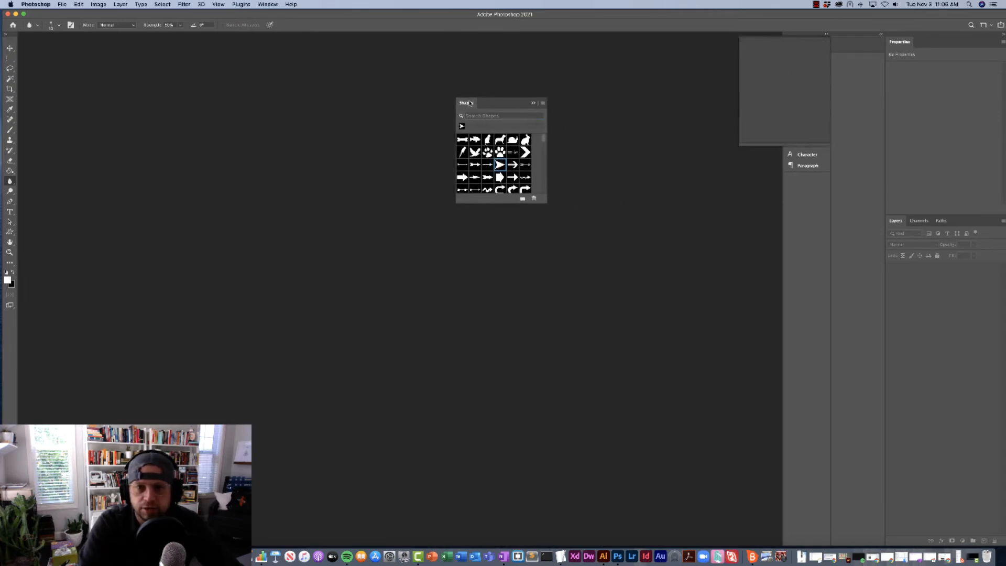
left_click_drag(547, 203, 699, 398)
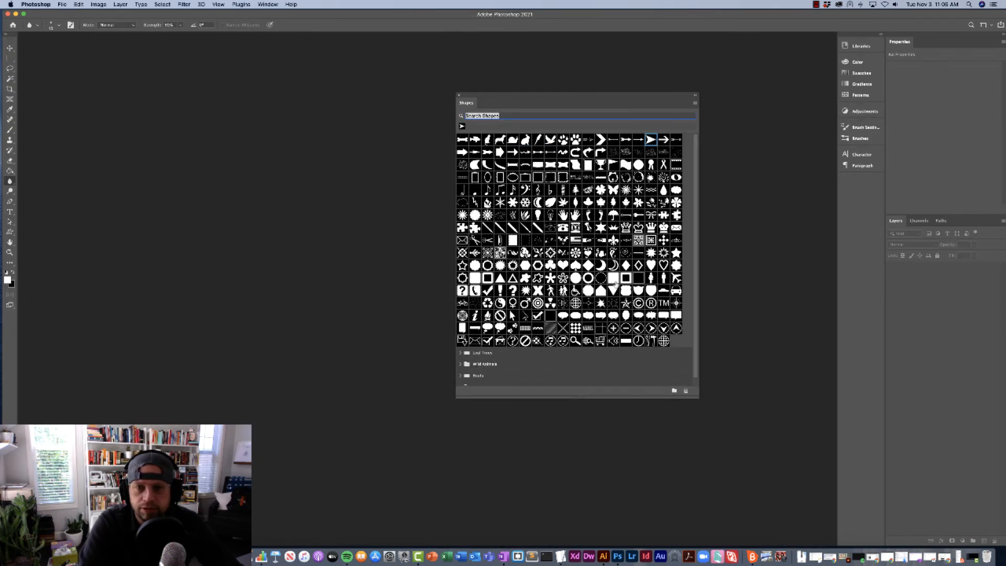
scroll(556, 207, "down", 1)
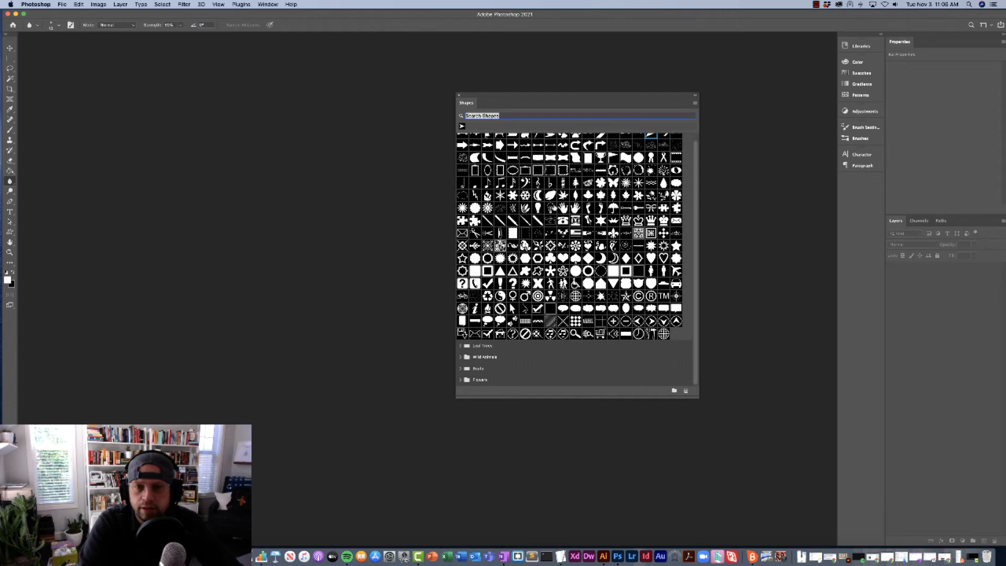
scroll(553, 207, "up", 1)
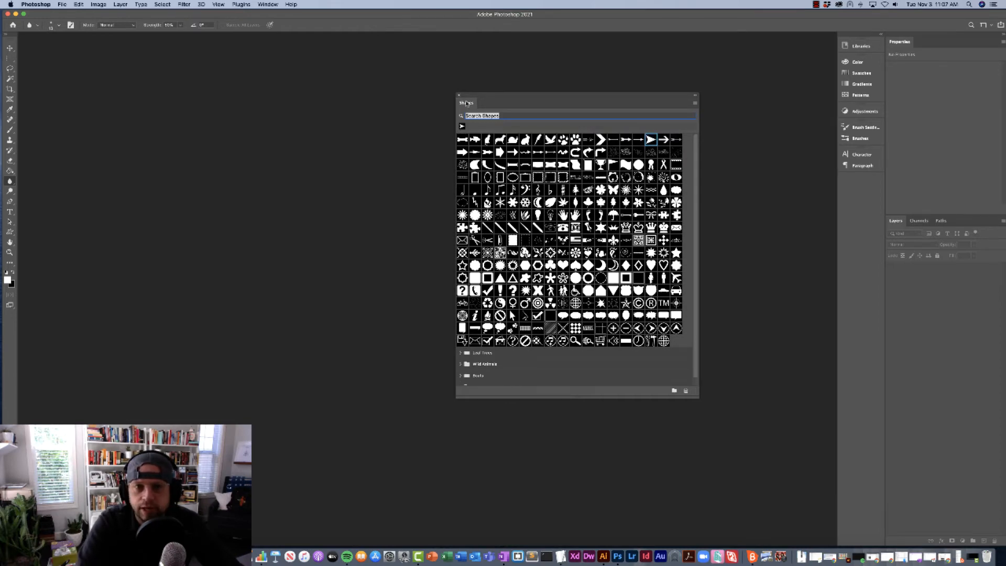
Step: Dock the Shapes panel between the Brushes and Character groups, and test expanding and collapsing it
mouse_move(467, 103)
left_mouse_down()
mouse_move(841, 138)
mouse_move(863, 164)
mouse_move(856, 149)
left_mouse_up()
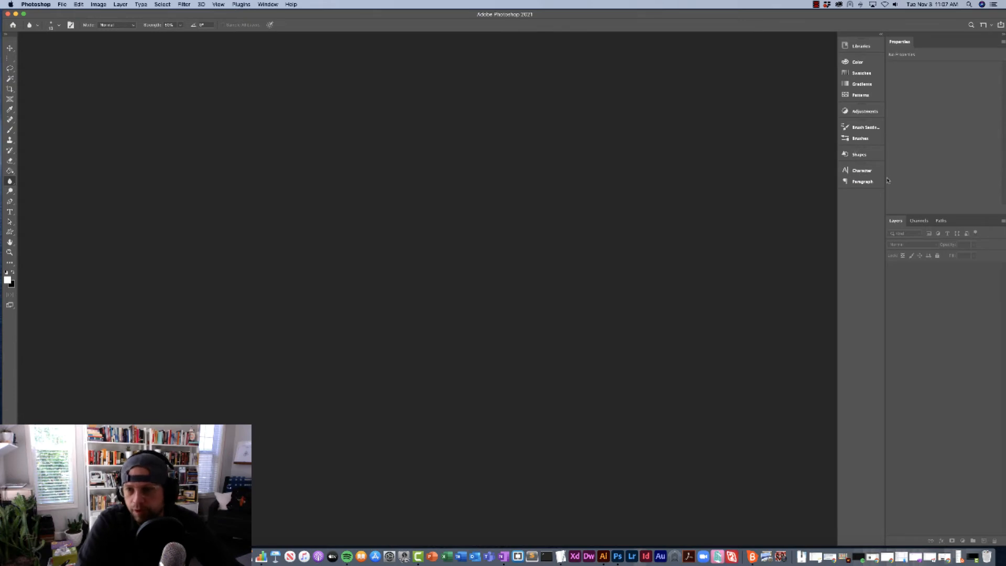
left_click(858, 154)
left_click(858, 154)
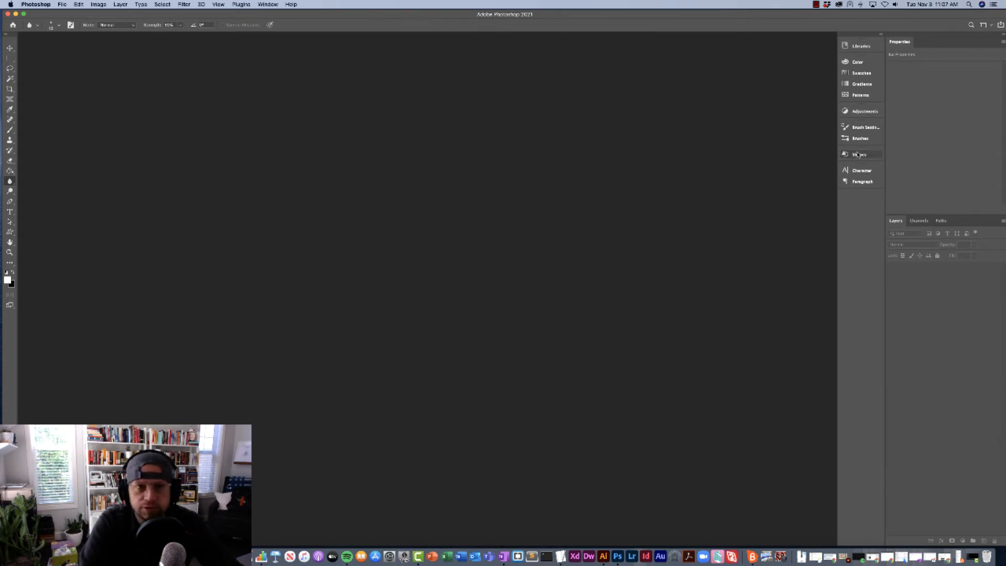
Step: Narrow the docked panel column beside Properties and Layers so its panels show as icons without labels
left_click(268, 4)
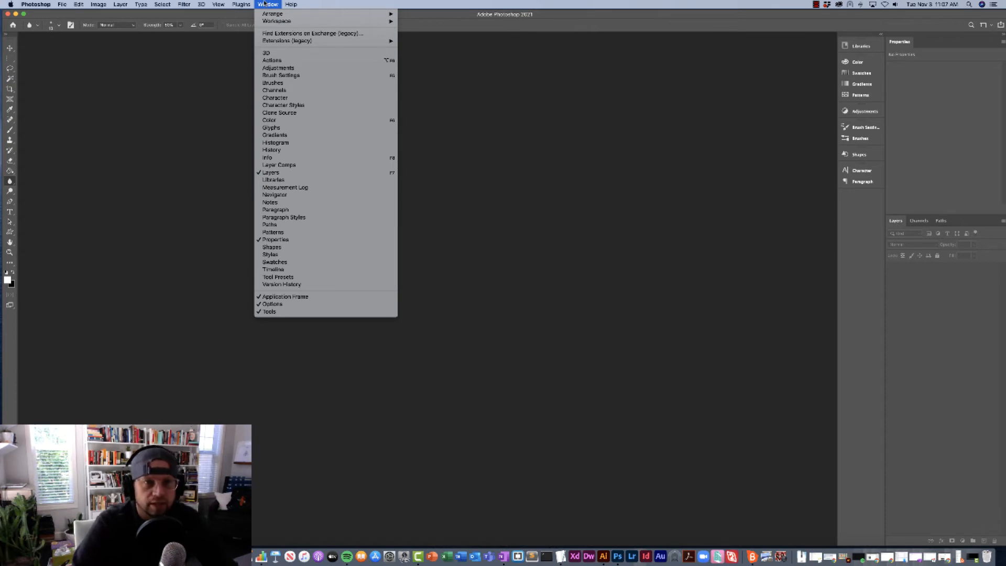
left_click(264, 4)
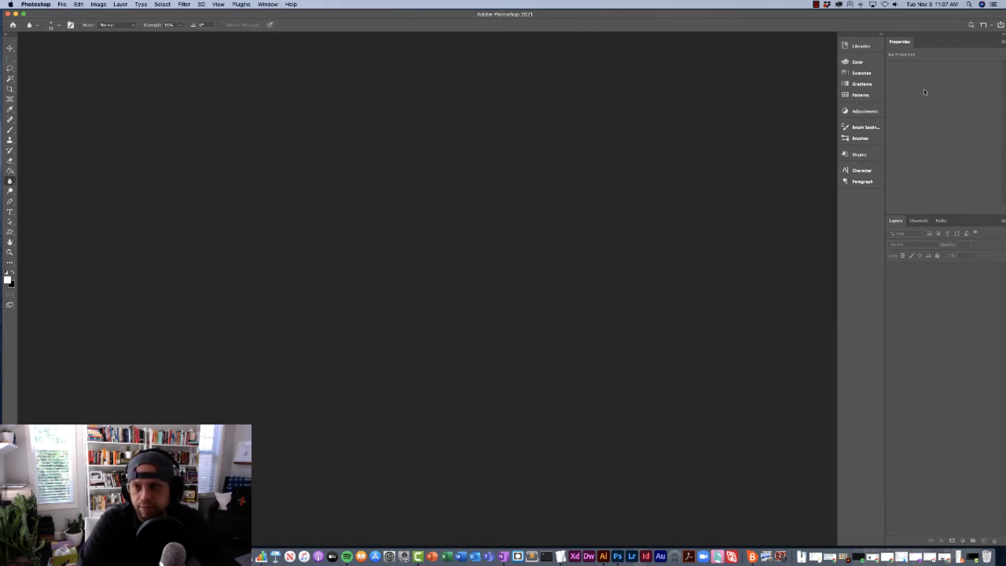
left_click_drag(837, 80, 870, 80)
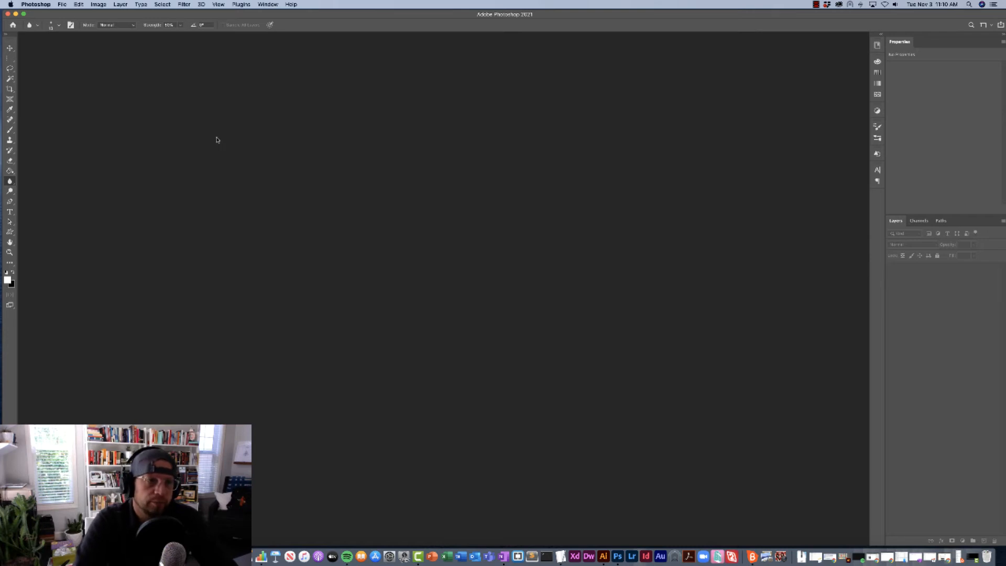
Step: Open the Customize Toolbar dialog, reposition and enlarge it, and look through the full list of toolbar tools
left_click(78, 4)
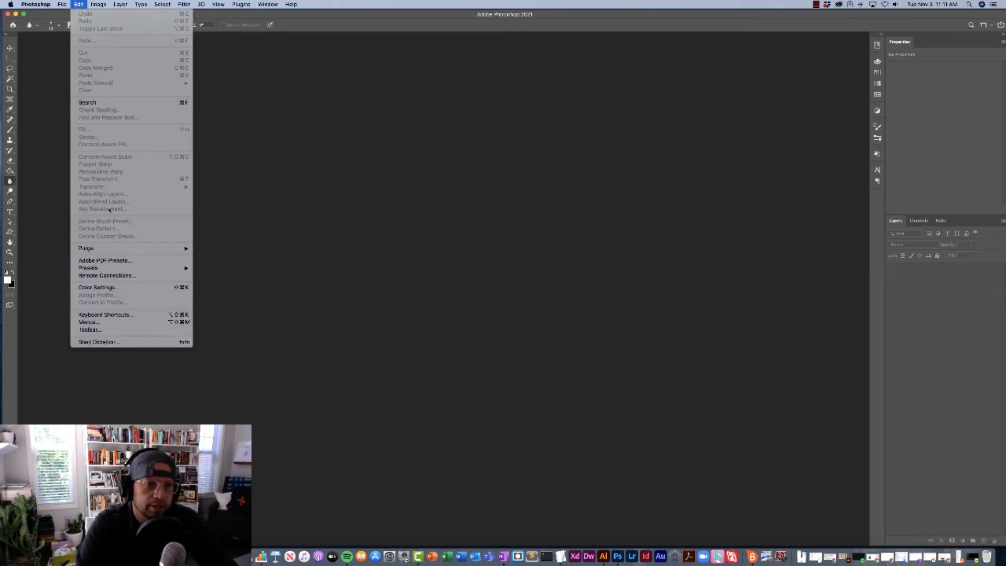
left_click(89, 330)
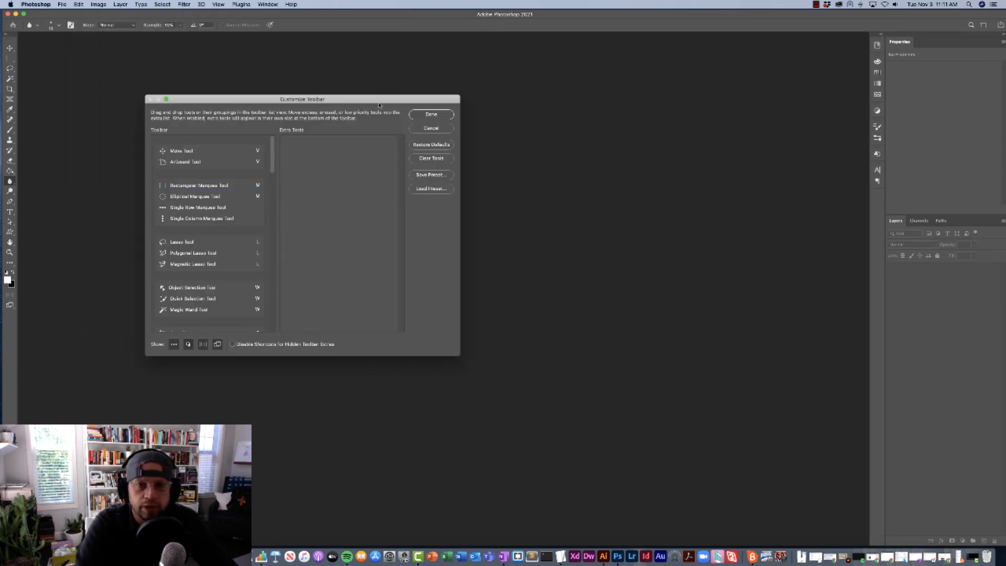
left_click_drag(378, 101, 462, 76)
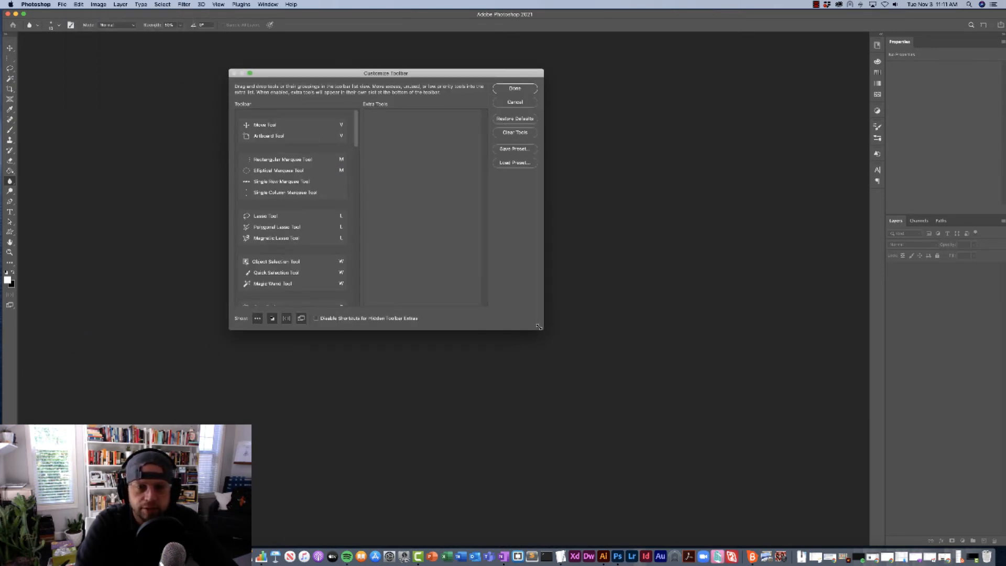
left_click_drag(544, 330, 673, 426)
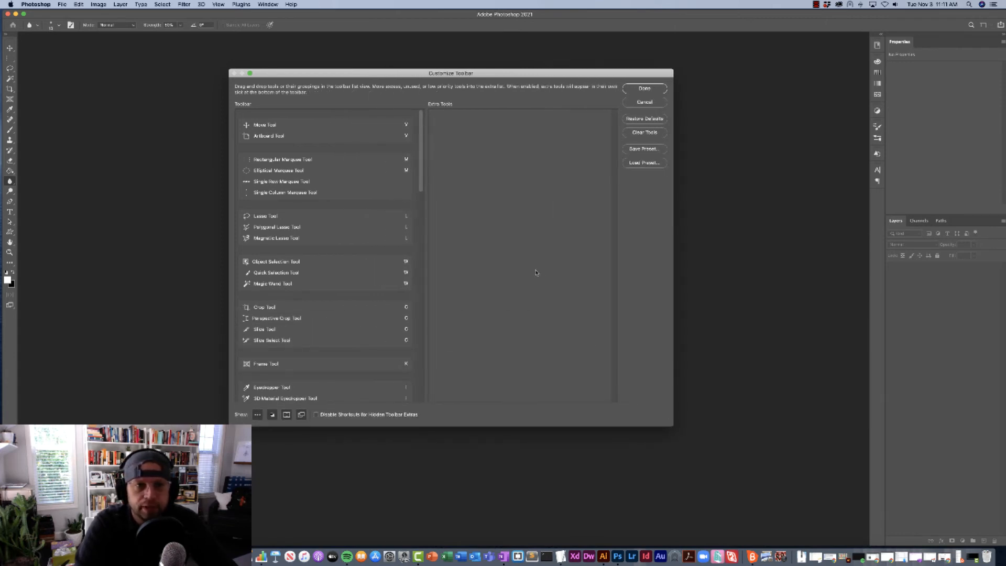
scroll(318, 189, "down", 15)
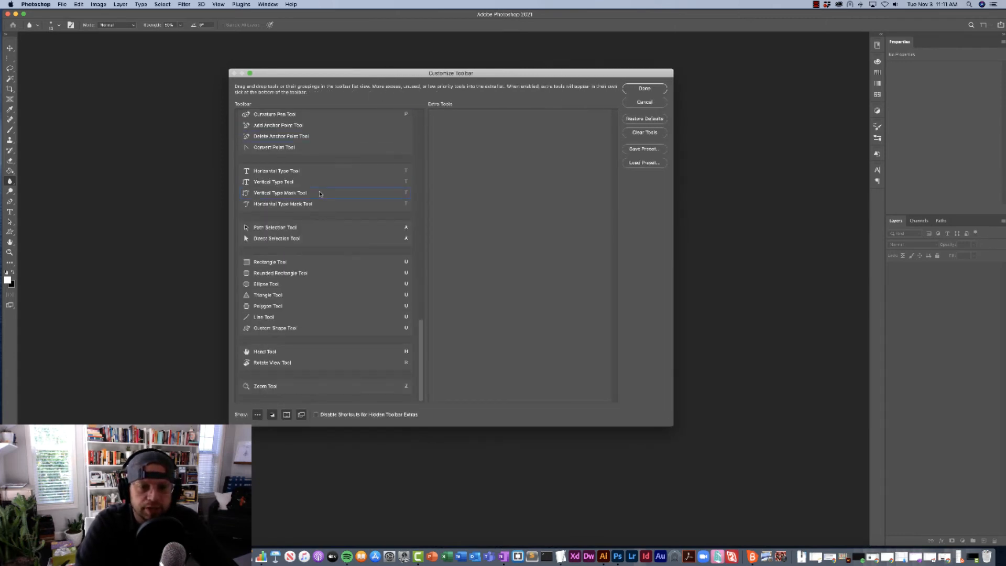
scroll(320, 193, "up", 15)
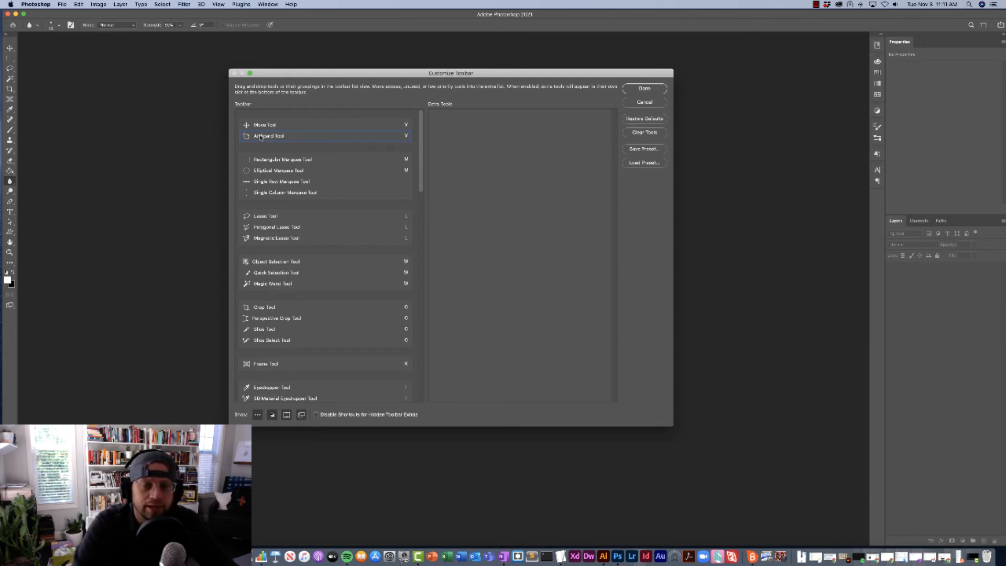
Step: Move the Artboard, Single Row Marquee and Single Column Marquee tools from the toolbar list to Extra Tools
left_click_drag(259, 137, 454, 122)
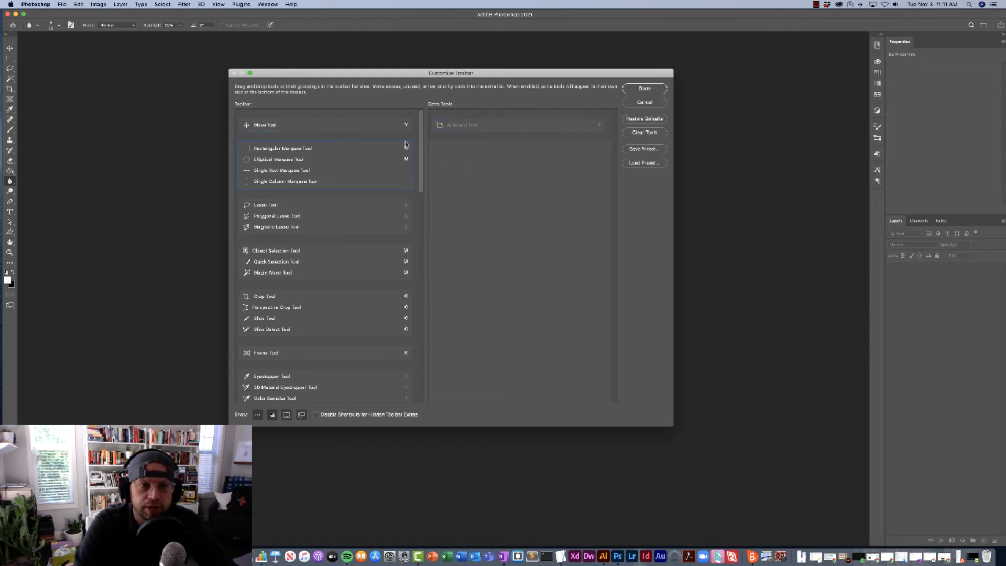
left_click_drag(265, 174, 461, 151)
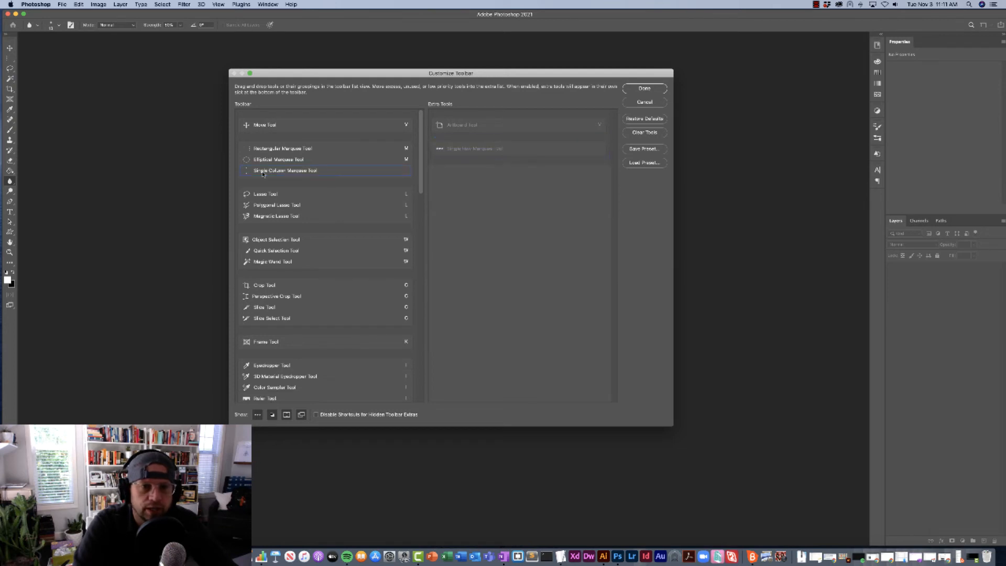
left_click_drag(264, 174, 448, 175)
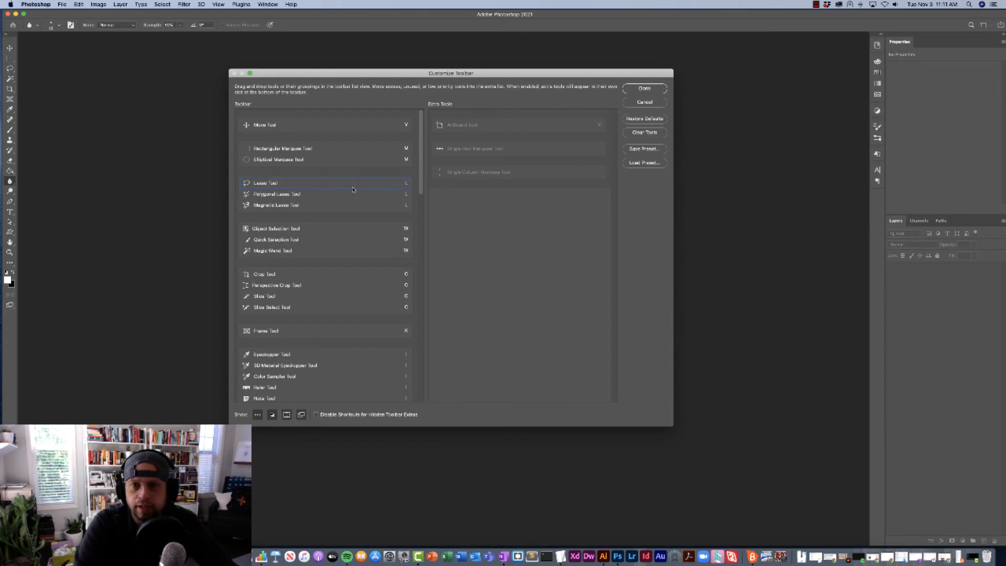
Step: Move the Polygonal Lasso, Magnetic Lasso and Quick Selection tools from the toolbar list to Extra Tools
scroll(349, 190, "down", 2)
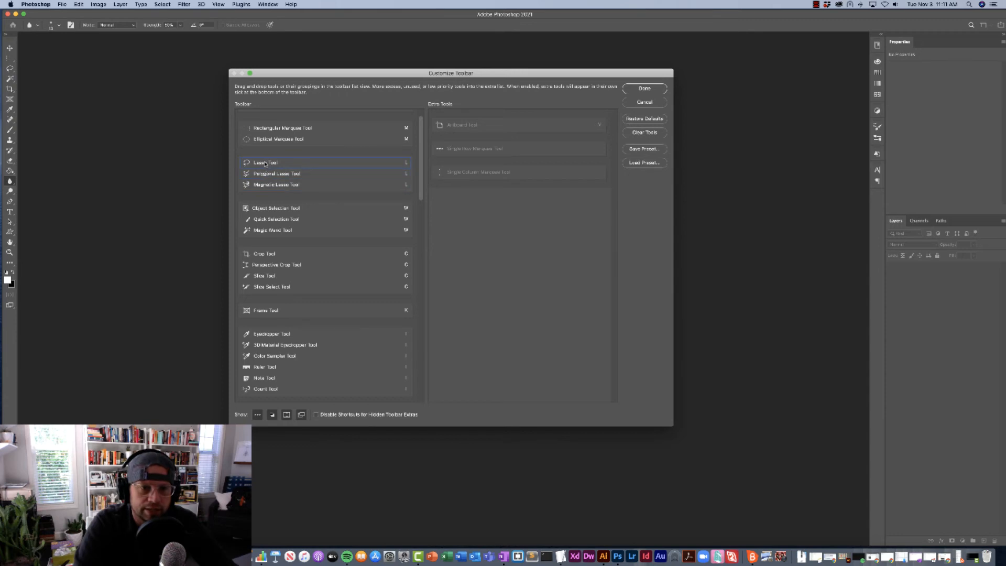
scroll(265, 182, "down", 4)
scroll(266, 180, "up", 5)
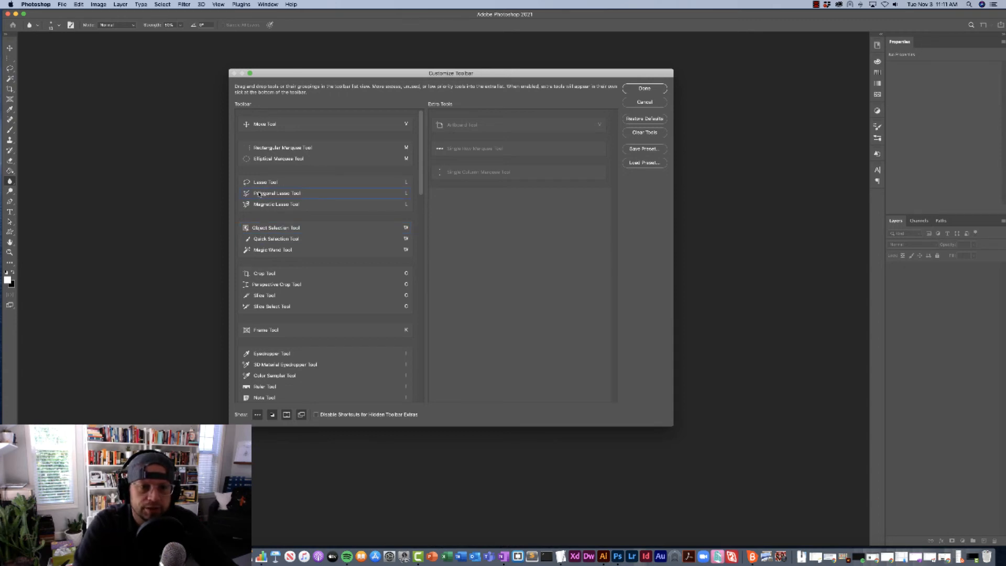
left_click_drag(258, 193, 474, 198)
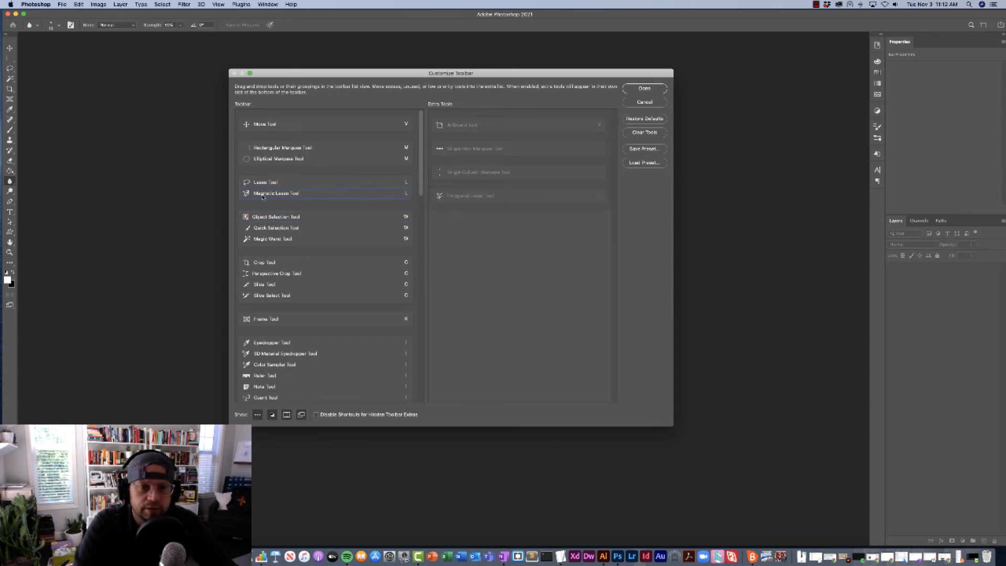
mouse_move(263, 198)
left_mouse_down()
mouse_move(322, 190)
mouse_move(454, 215)
left_mouse_up()
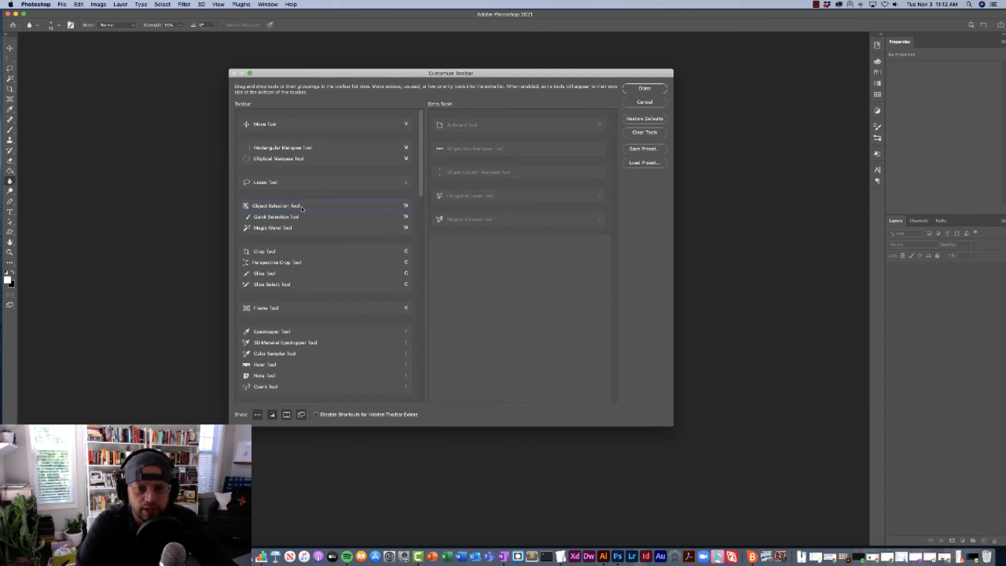
scroll(310, 214, "down", 2)
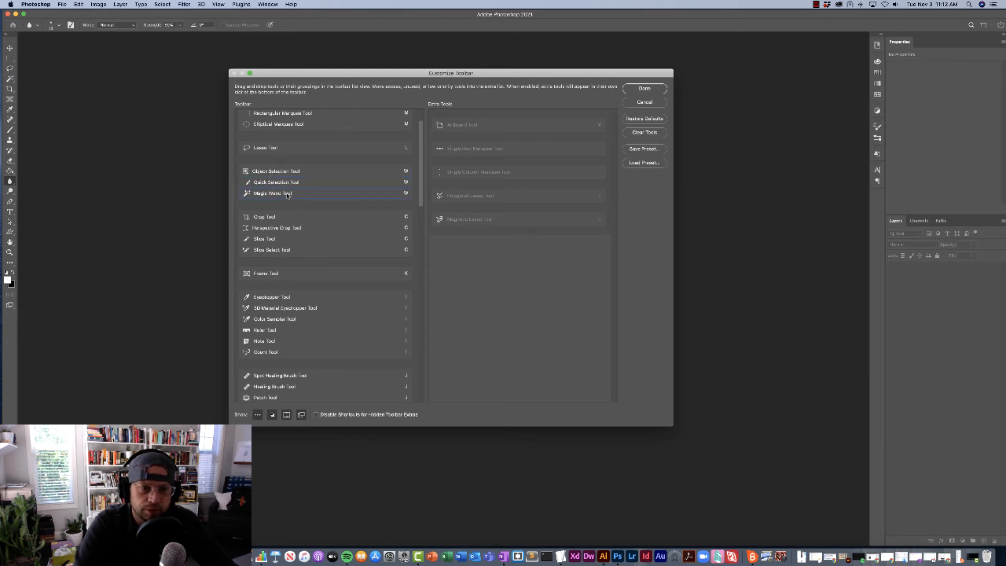
scroll(289, 194, "down", 2)
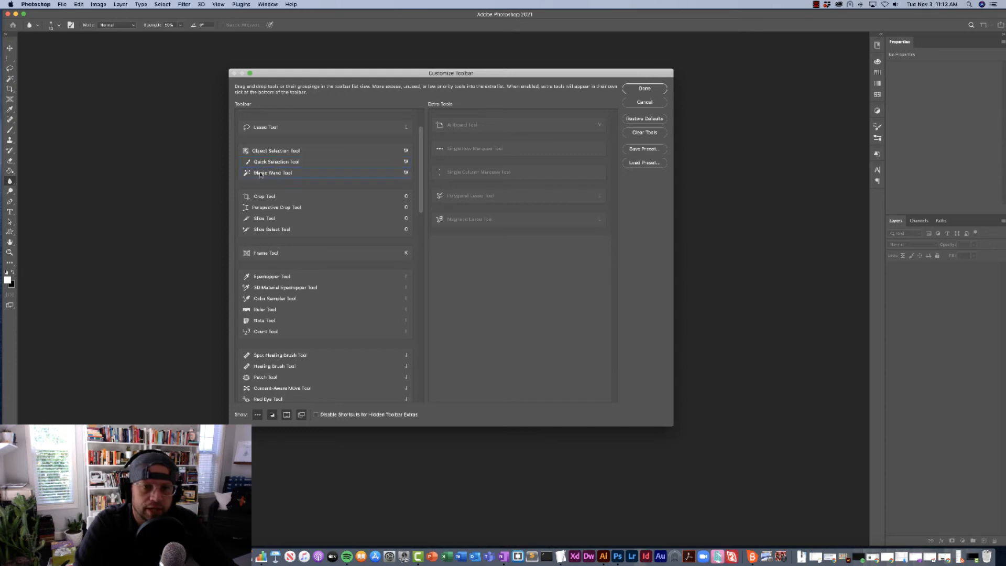
mouse_move(258, 164)
left_mouse_down()
mouse_move(293, 166)
mouse_move(455, 262)
mouse_move(467, 245)
left_mouse_up()
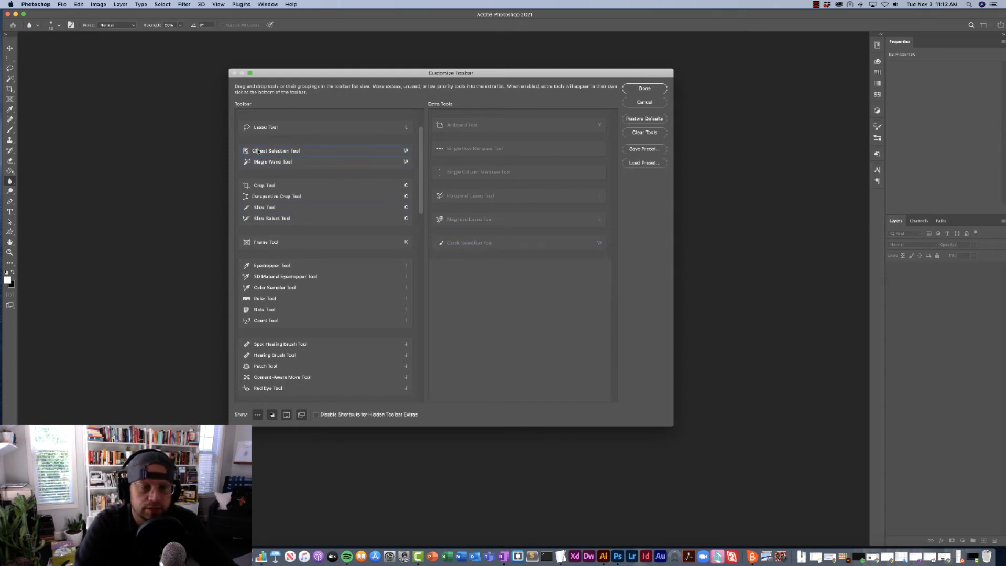
Step: Move the Perspective Crop, Slice, Slice Select and Frame tools from the toolbar list to Extra Tools
scroll(274, 183, "down", 3)
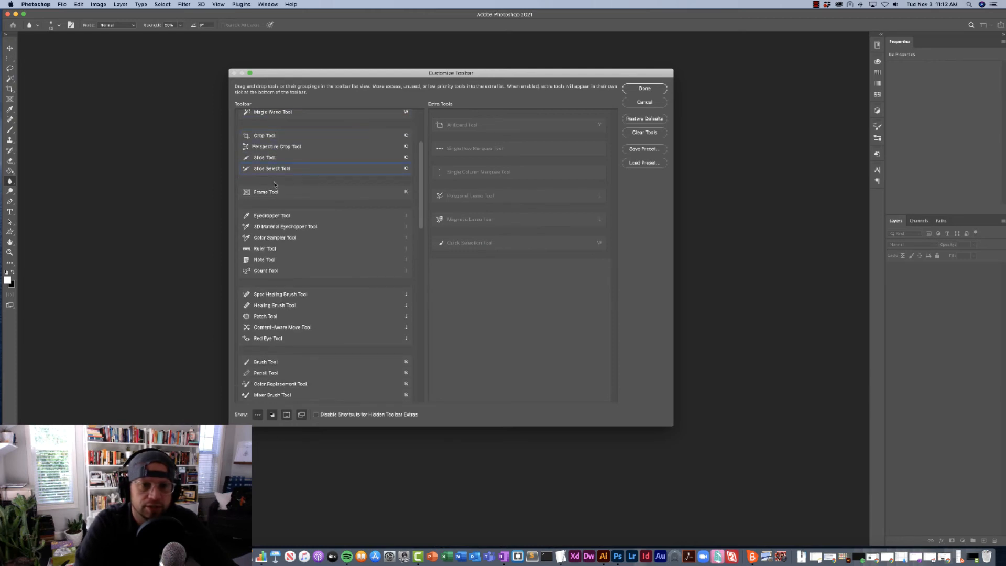
scroll(274, 183, "up", 2)
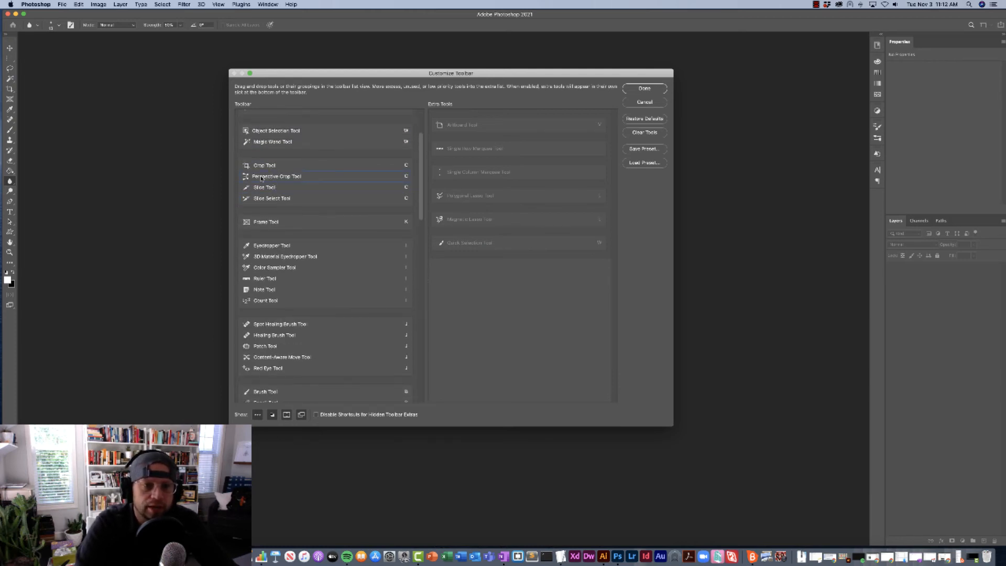
left_click_drag(257, 175, 461, 278)
left_click_drag(255, 178, 460, 294)
left_click_drag(257, 177, 470, 322)
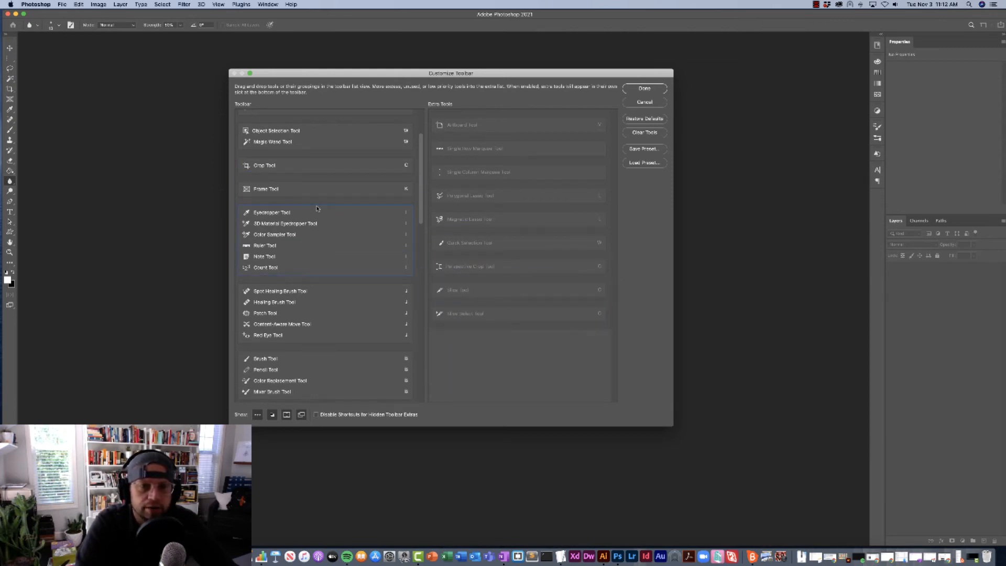
left_click_drag(257, 191, 464, 349)
Step: Move the 3D Material Eyedropper, Color Sampler, Ruler, Note and Count tools to Extra Tools, keeping only the Eyedropper in its group
scroll(267, 192, "down", 3)
scroll(264, 199, "up", 5)
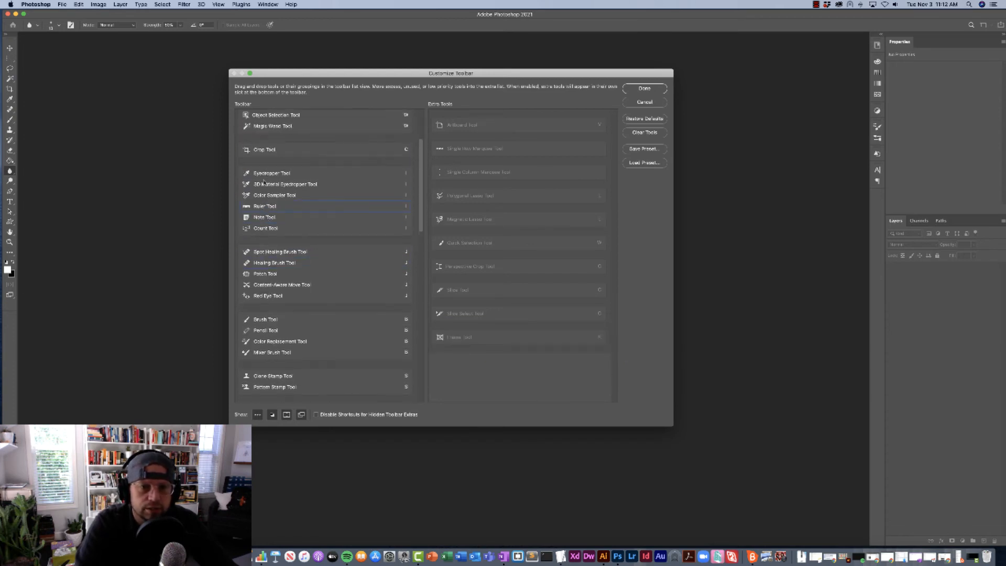
left_click_drag(259, 208, 474, 366)
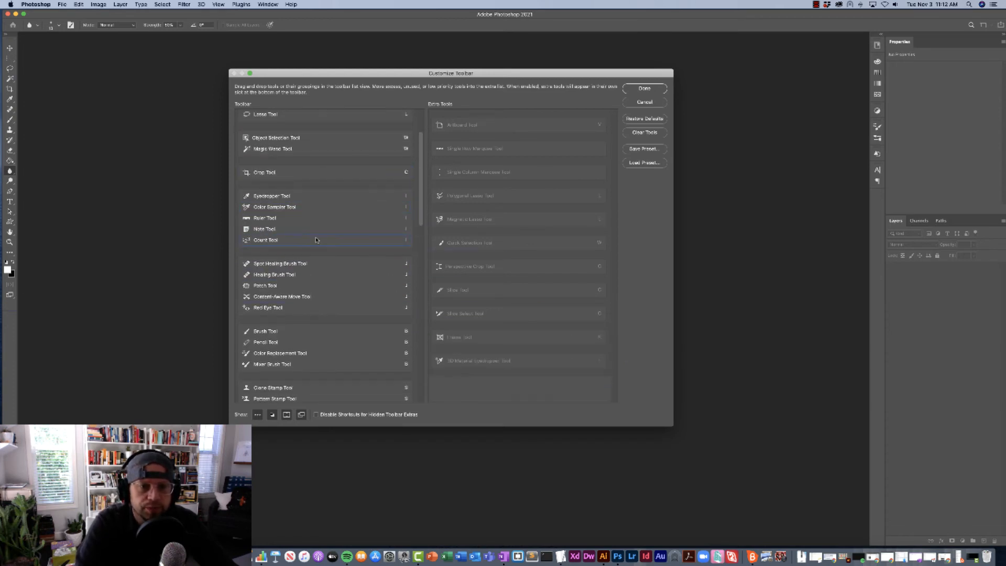
left_click_drag(268, 209, 451, 385)
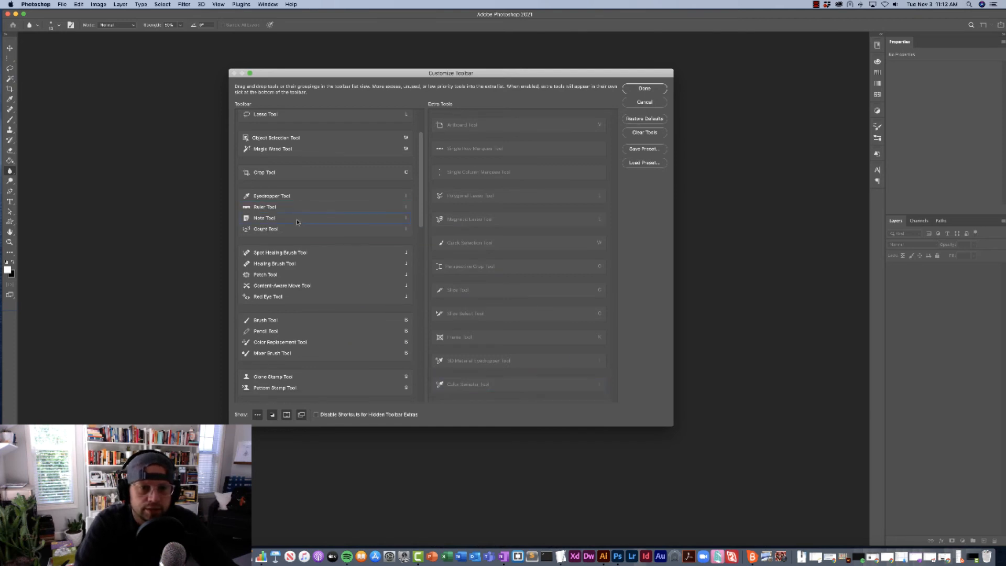
left_click_drag(258, 209, 462, 398)
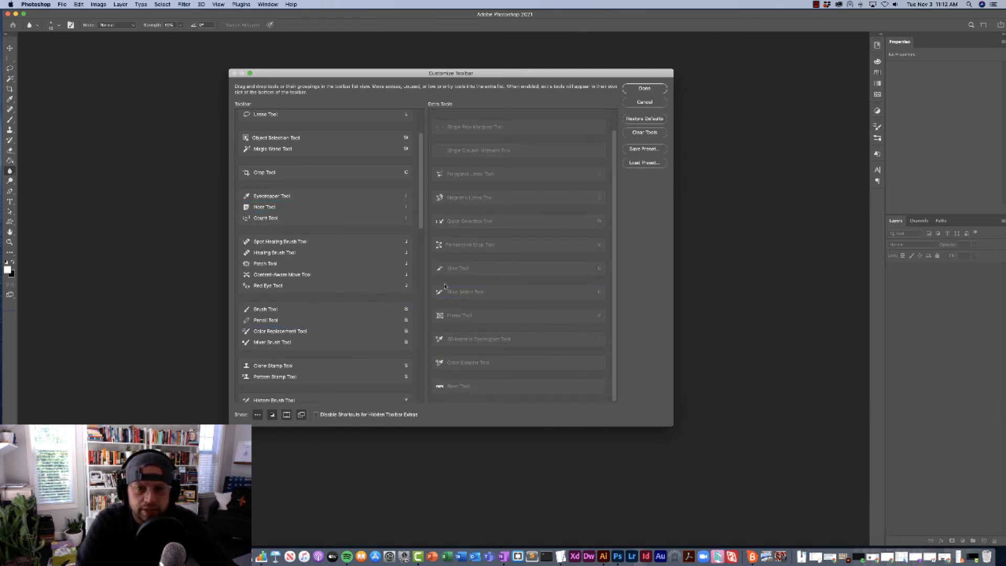
scroll(267, 251, "up", 5)
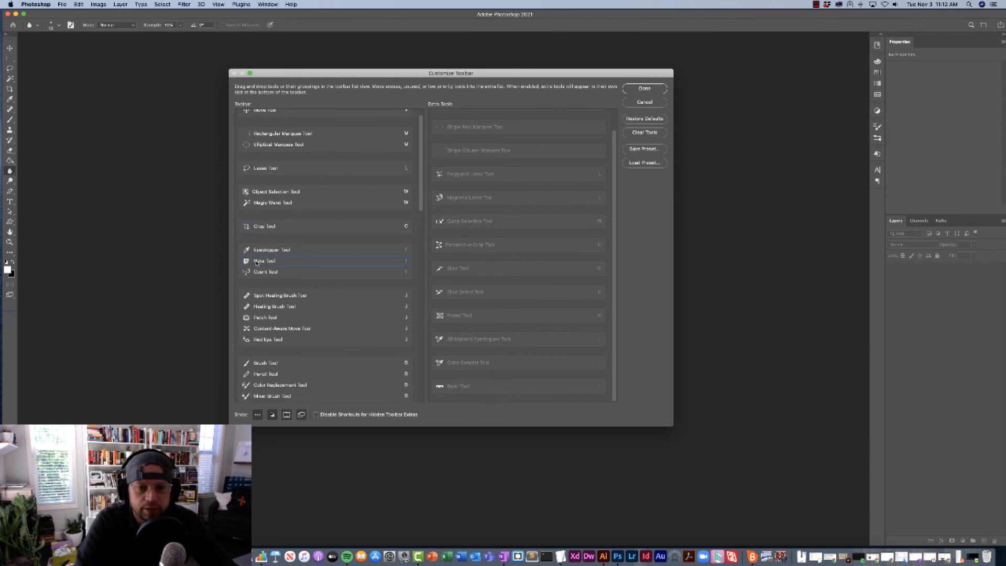
left_click_drag(260, 262, 476, 397)
left_click_drag(262, 261, 452, 402)
Step: Move the Patch, Color Replacement and Mixer Brush tools from the toolbar list to Extra Tools
scroll(283, 210, "down", 5)
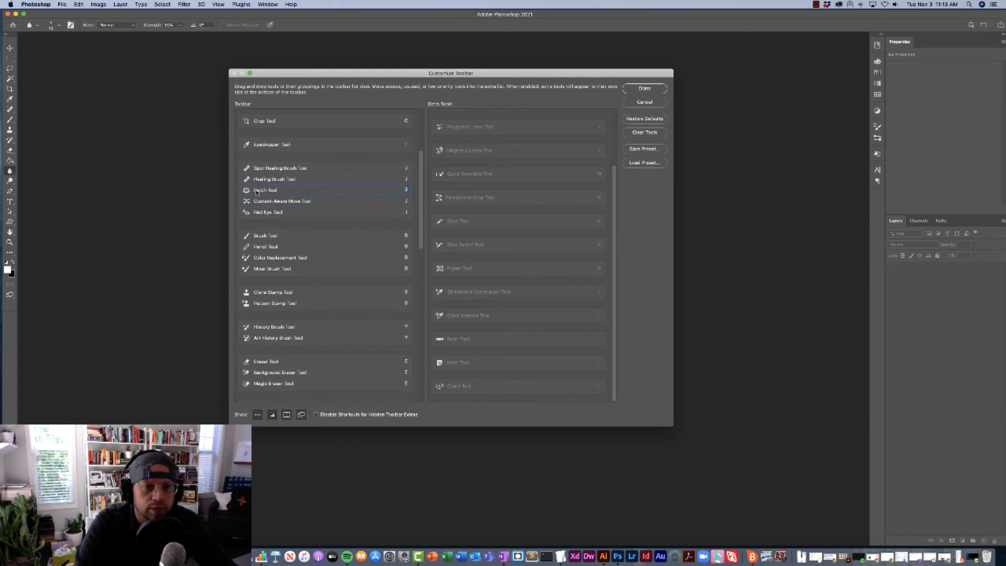
left_click_drag(257, 192, 441, 396)
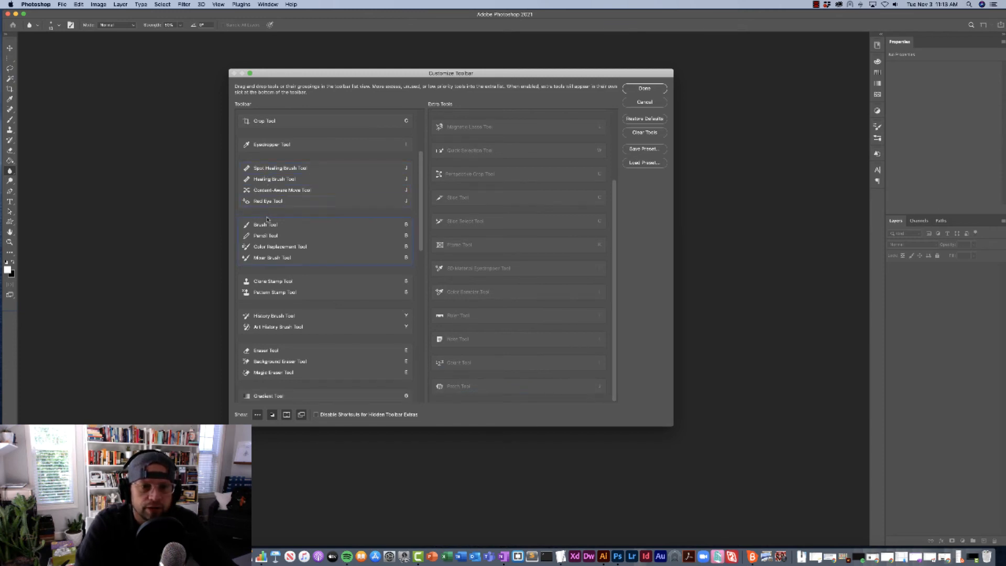
scroll(266, 217, "down", 3)
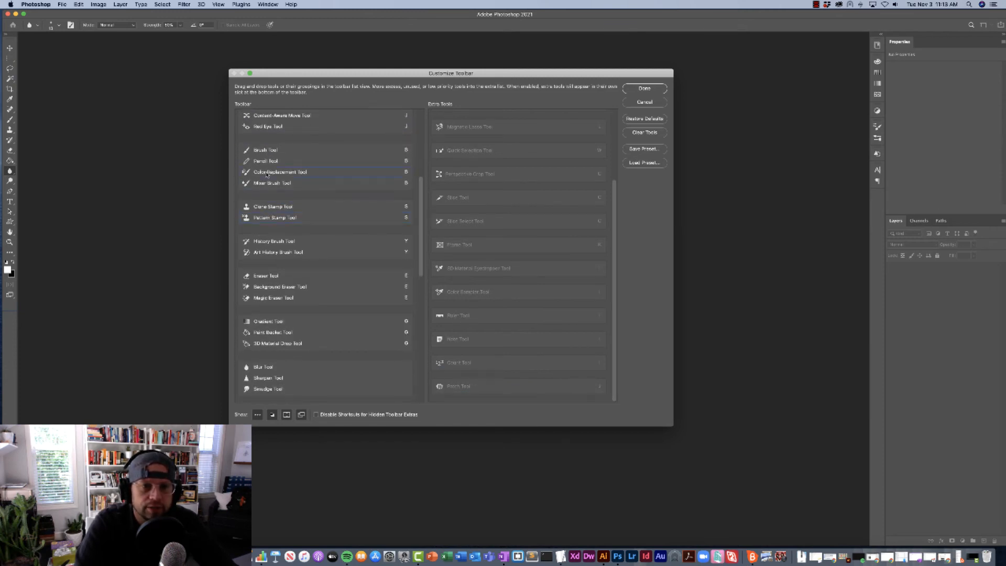
left_click_drag(268, 174, 443, 396)
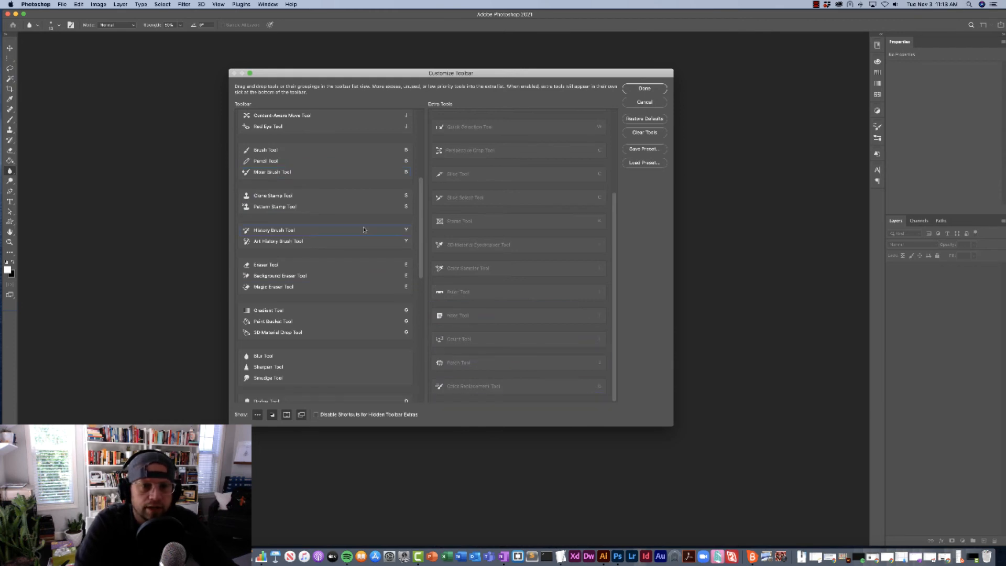
mouse_move(261, 175)
left_mouse_down()
mouse_move(403, 295)
mouse_move(445, 398)
left_mouse_up()
Step: Move the whole History Brush and Art History Brush group from the toolbar list to Extra Tools
scroll(272, 167, "down", 1)
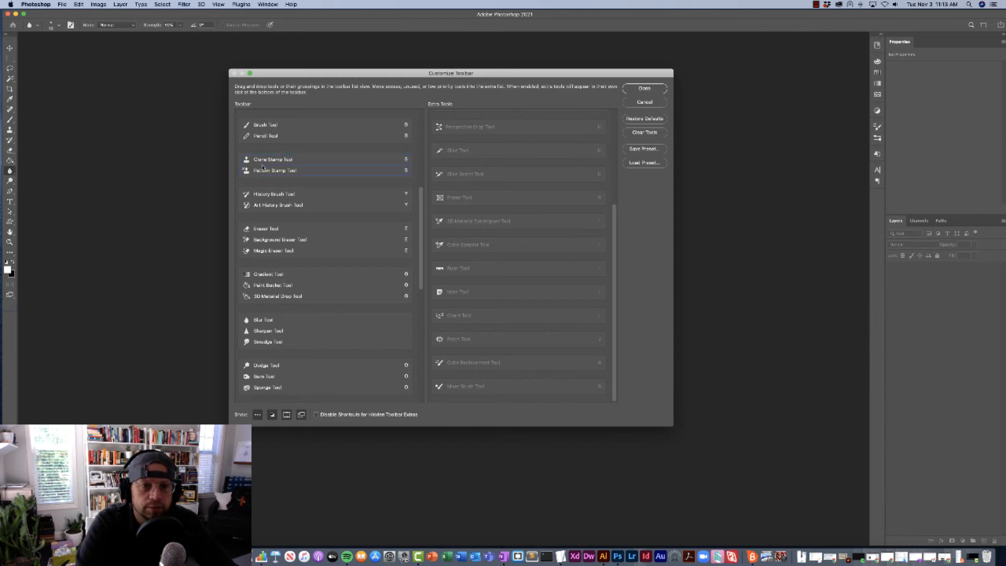
scroll(272, 182, "down", 2)
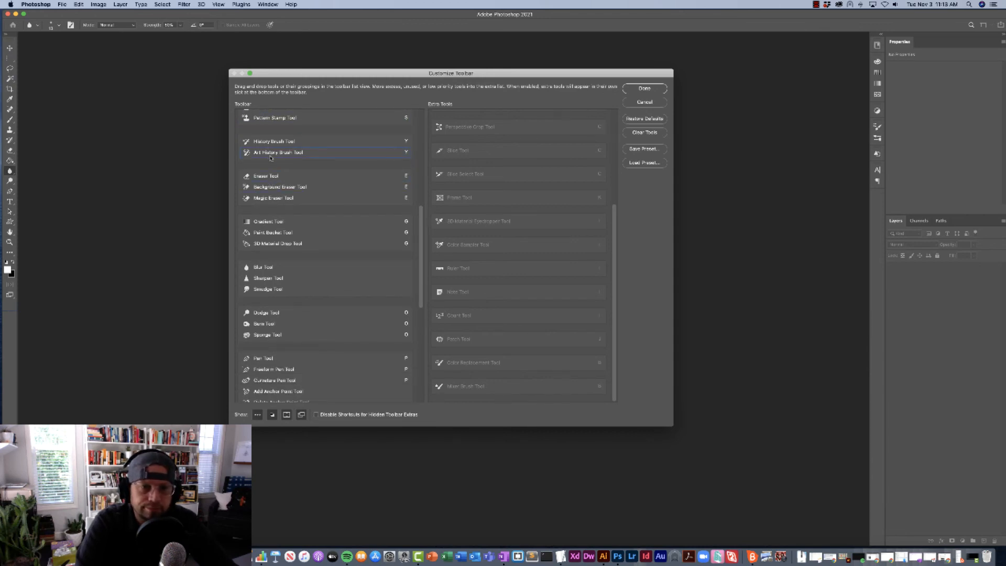
mouse_move(268, 140)
left_mouse_down()
mouse_move(450, 362)
mouse_move(455, 397)
mouse_move(265, 143)
mouse_move(456, 422)
mouse_move(453, 398)
left_mouse_up()
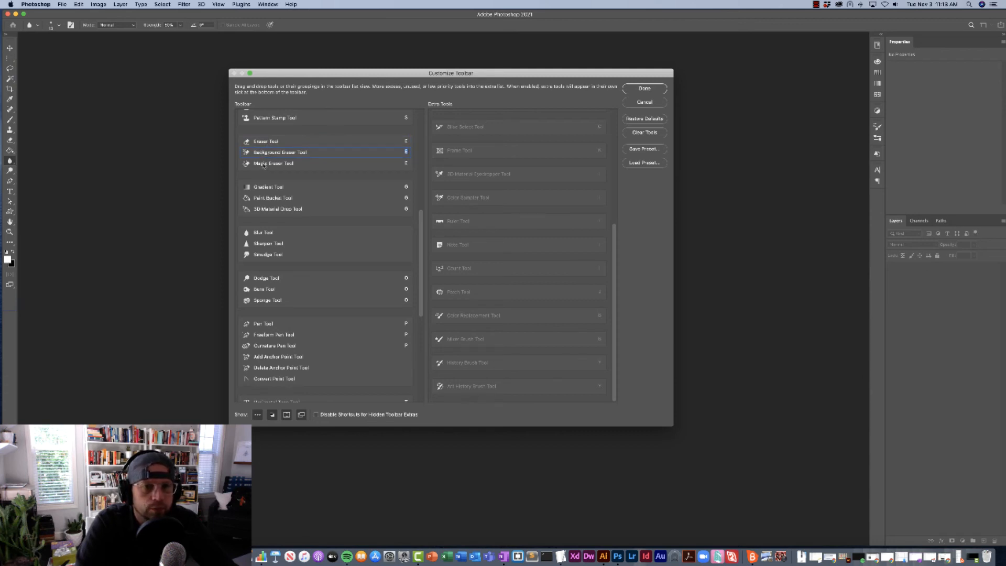
scroll(278, 166, "down", 2)
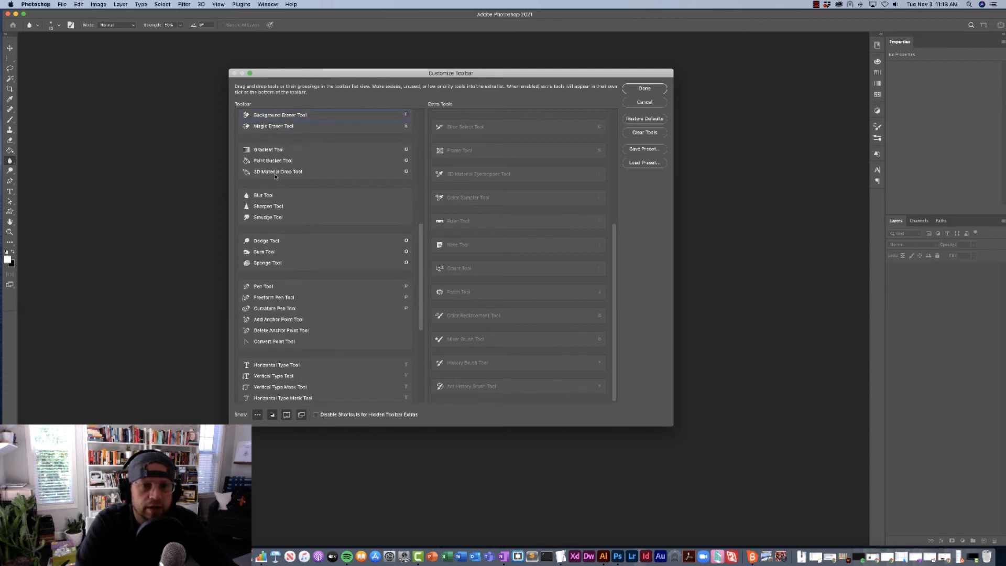
Step: Move the 3D Material Drop Tool and the whole Blur, Sharpen and Smudge group from the toolbar list to Extra Tools
scroll(262, 164, "down", 1)
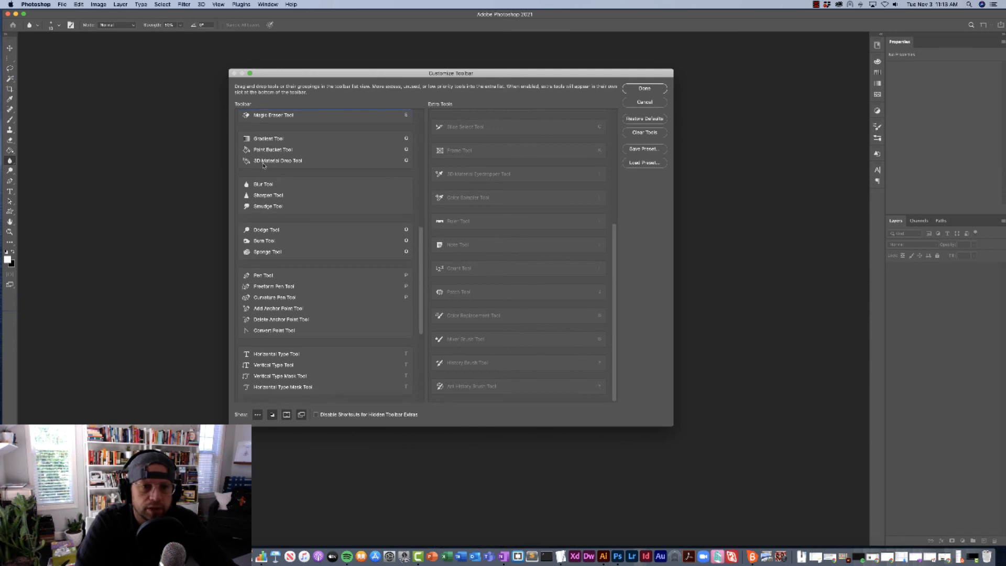
left_click_drag(257, 163, 448, 396)
scroll(296, 176, "down", 2)
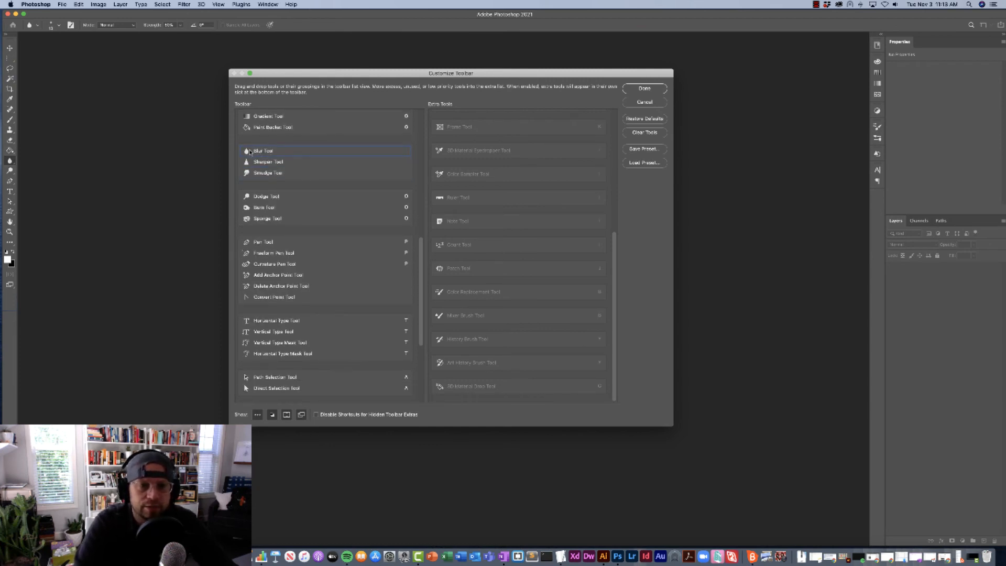
left_click_drag(255, 152, 460, 403)
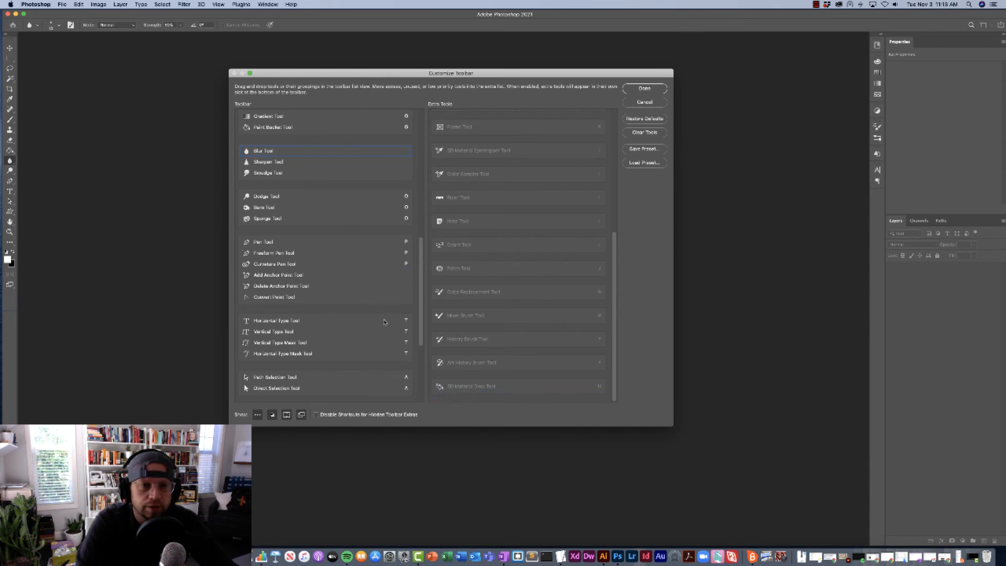
left_click_drag(264, 153, 450, 398)
mouse_move(265, 151)
left_mouse_down()
mouse_move(449, 373)
mouse_move(455, 399)
left_mouse_up()
mouse_move(261, 156)
left_mouse_down()
mouse_move(433, 292)
mouse_move(449, 400)
left_mouse_up()
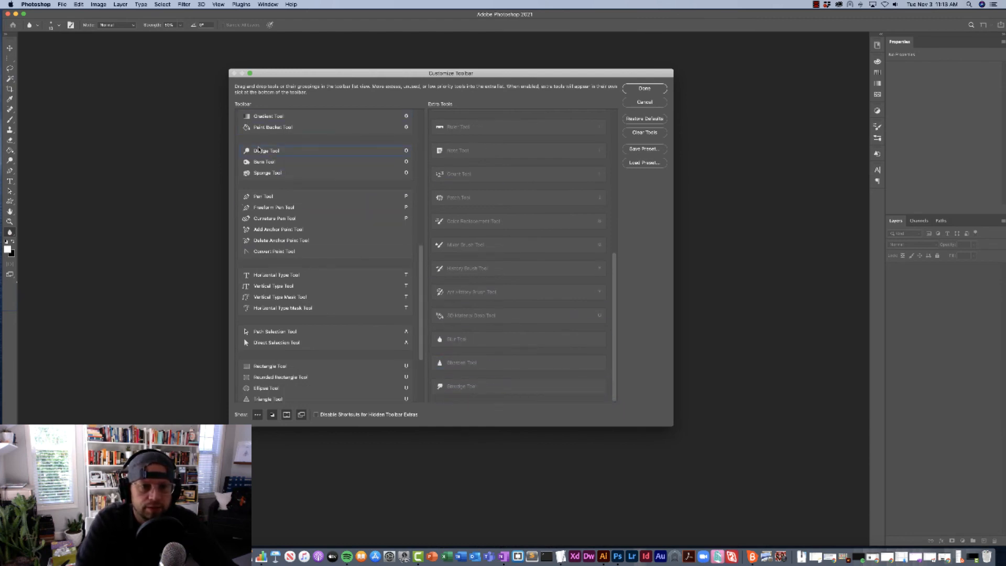
Step: Move the Dodge, Burn and Sponge tools from the toolbar list to Extra Tools
mouse_move(258, 150)
left_mouse_down()
mouse_move(347, 200)
mouse_move(449, 406)
left_mouse_up()
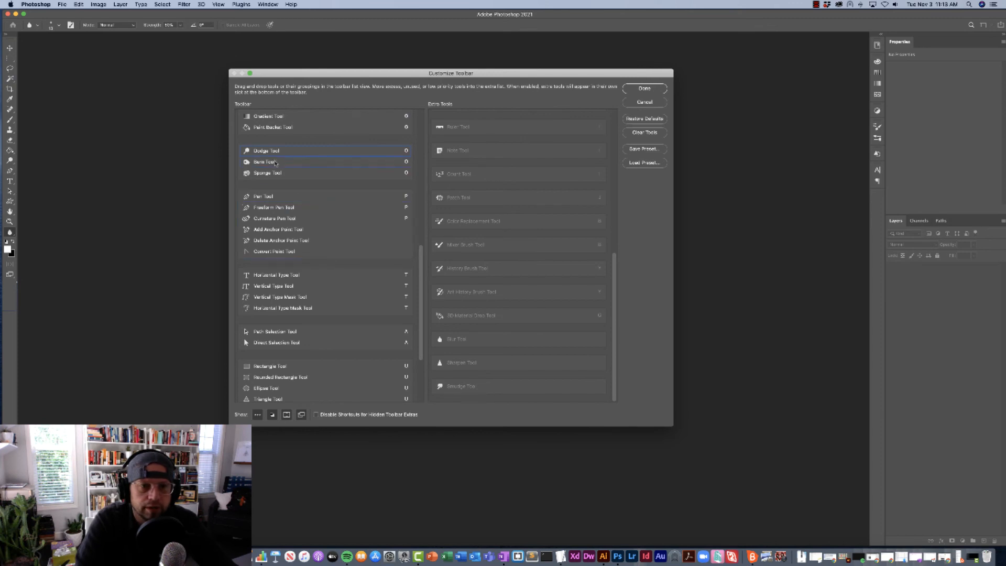
left_click_drag(261, 151, 443, 398)
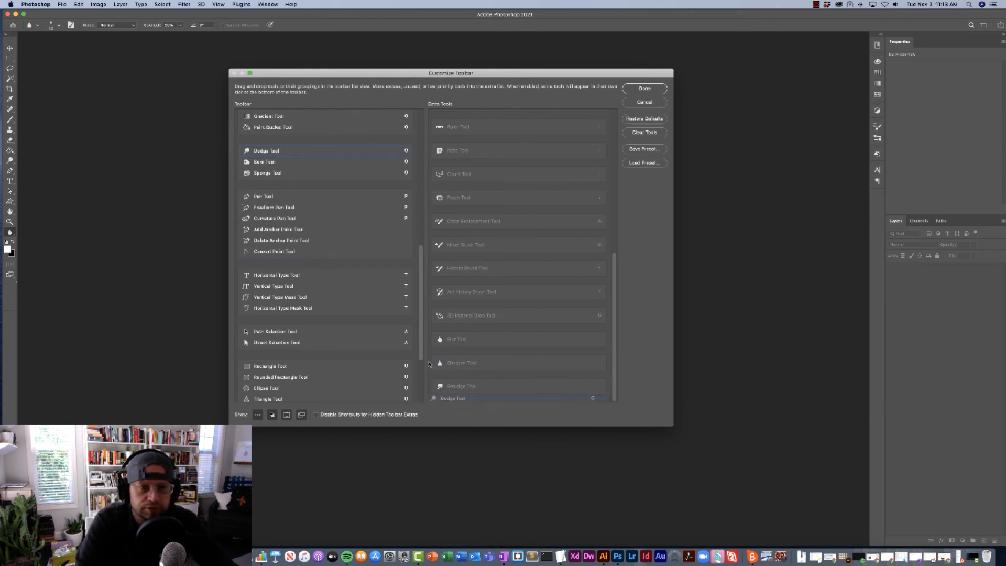
left_click_drag(261, 151, 461, 403)
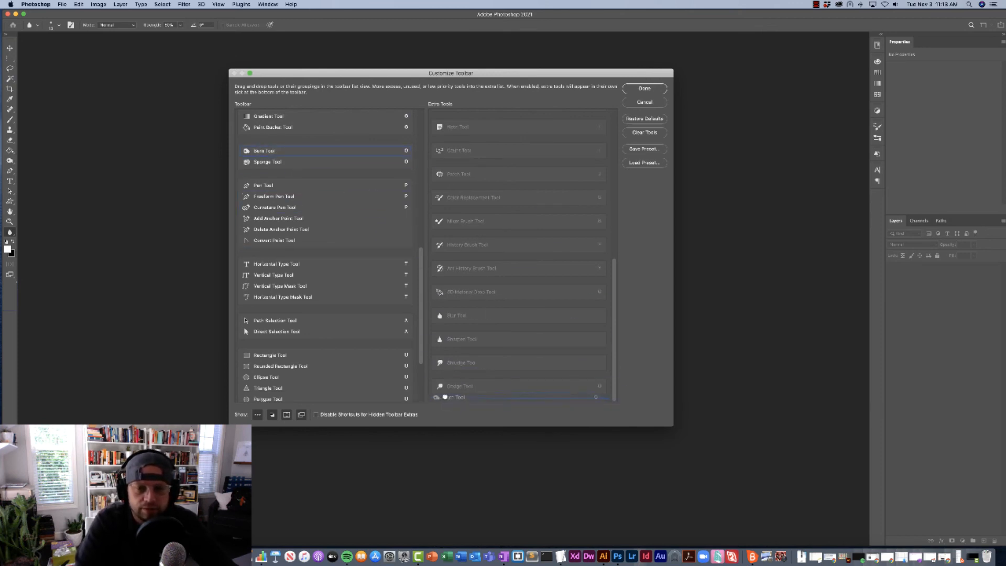
mouse_move(261, 152)
left_mouse_down()
mouse_move(467, 381)
mouse_move(445, 402)
left_mouse_up()
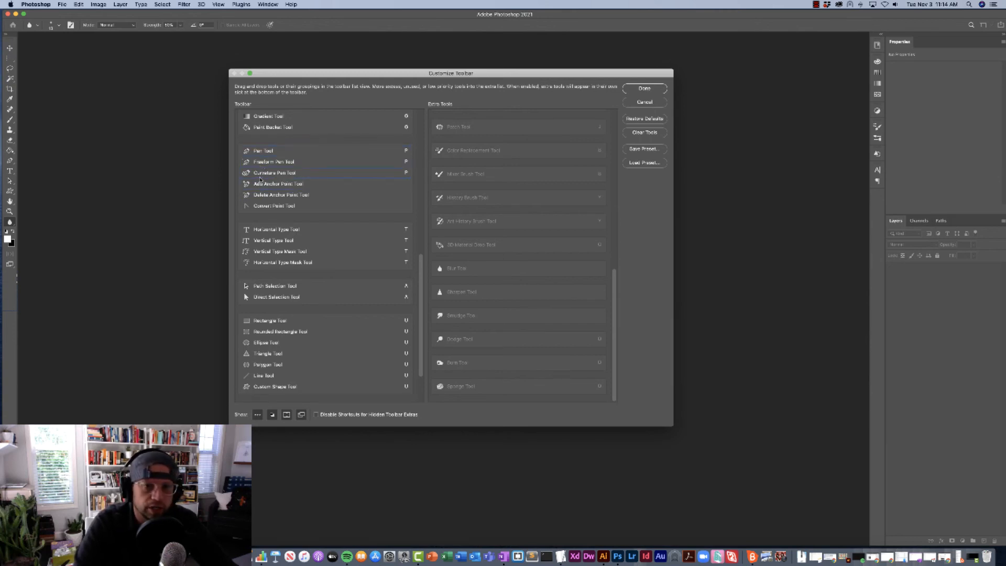
Step: Move the Freeform Pen, Curvature Pen, Add Anchor Point, Delete Anchor Point and Convert Point tools to Extra Tools, keeping only the Pen Tool
left_click_drag(262, 165, 450, 398)
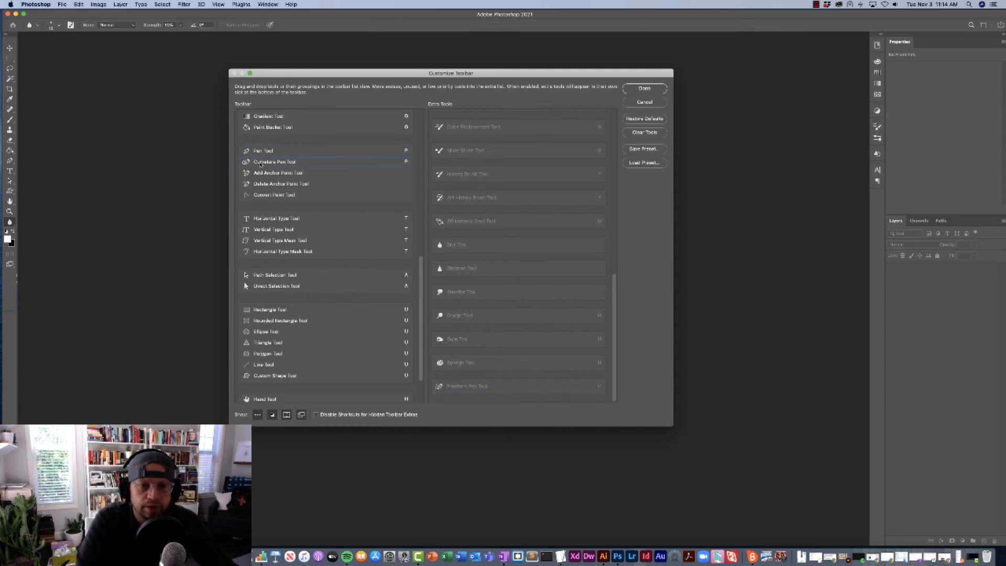
left_click_drag(261, 164, 449, 399)
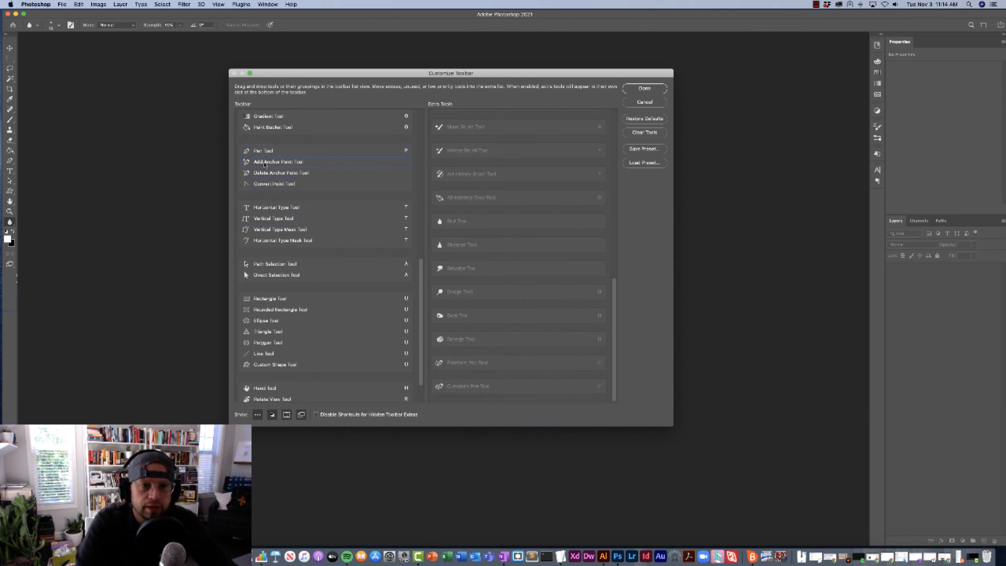
left_click_drag(264, 164, 453, 407)
left_click_drag(262, 163, 449, 399)
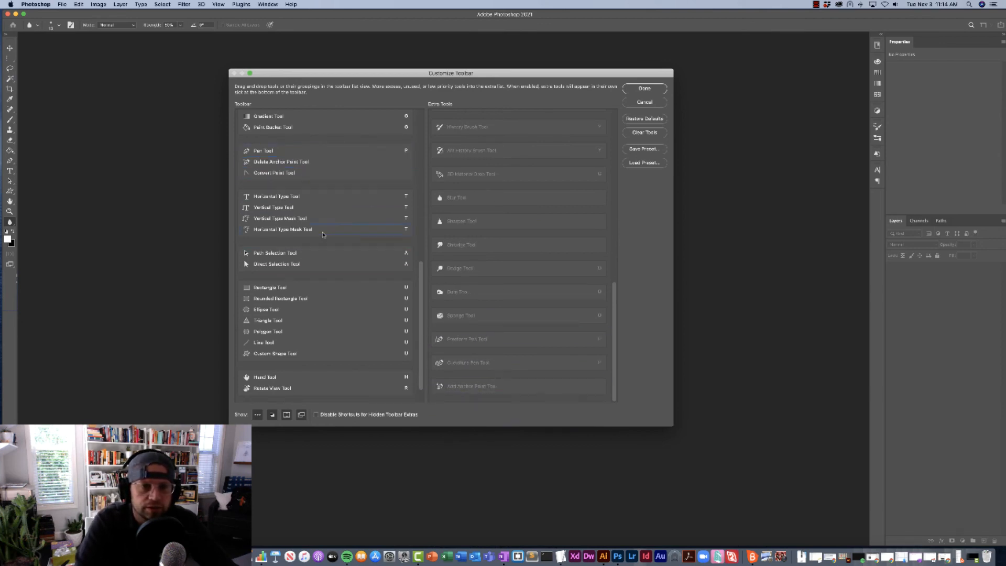
left_click_drag(260, 164, 449, 400)
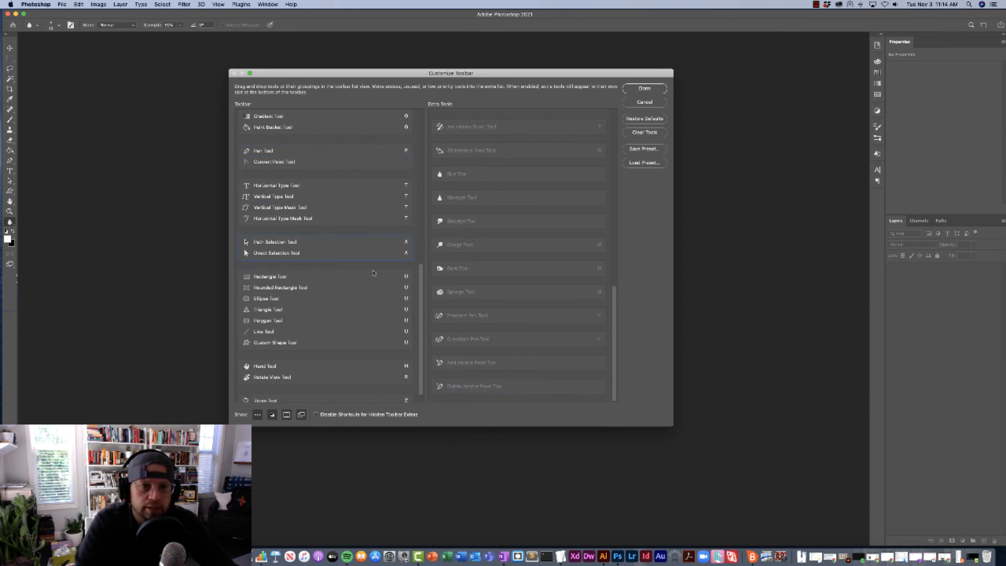
left_click_drag(263, 163, 446, 397)
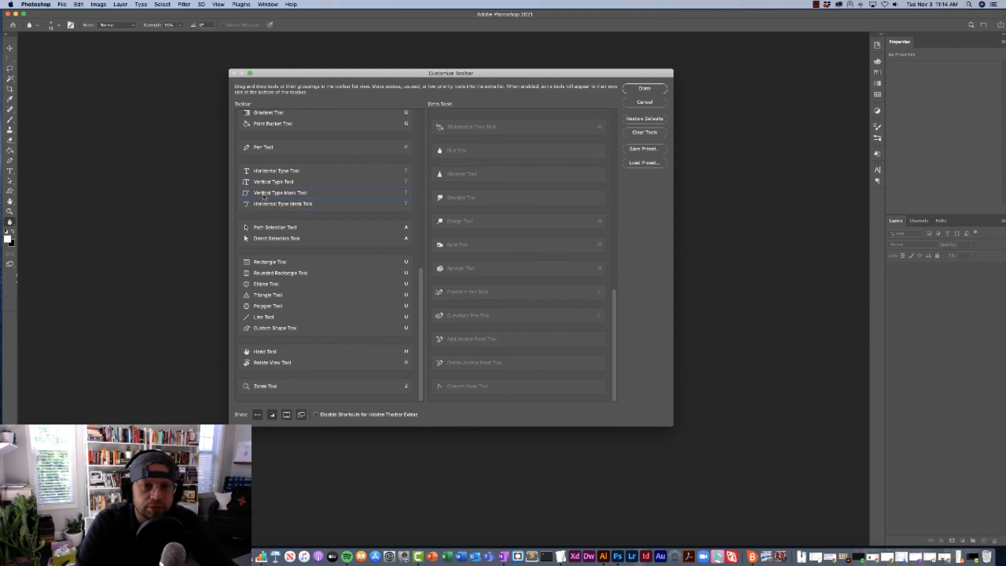
Step: Move the Vertical and Horizontal Type Mask, Hand, Rotate View and Zoom tools to Extra Tools and apply the customised toolbar
left_click_drag(264, 196, 435, 374)
left_click_drag(283, 204, 450, 398)
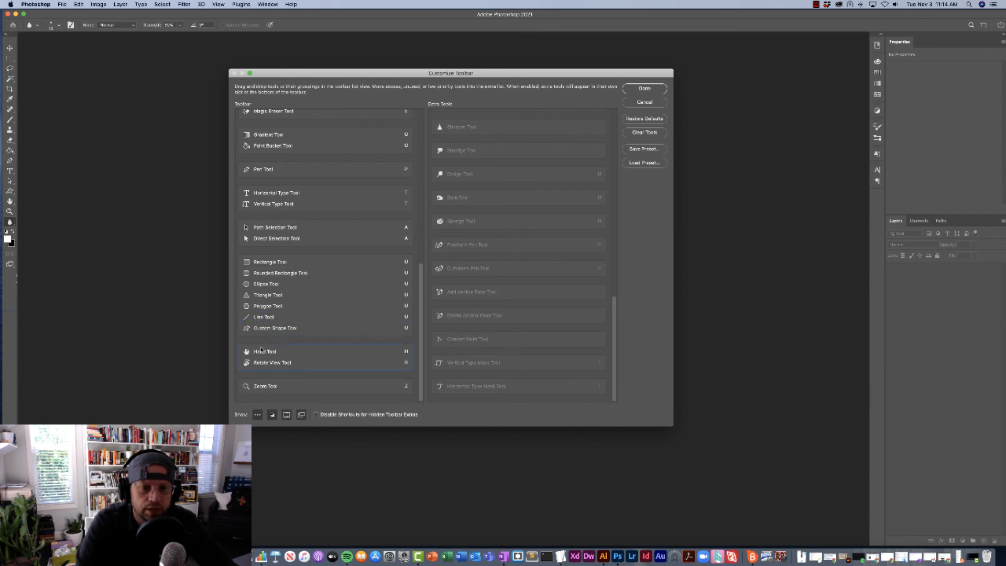
left_click_drag(257, 353, 445, 397)
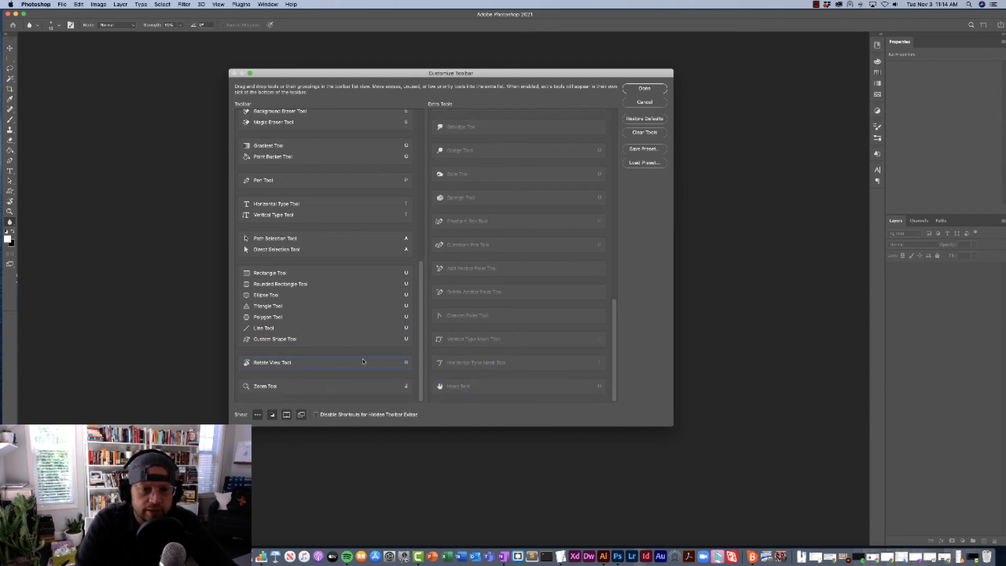
left_click_drag(264, 362, 442, 399)
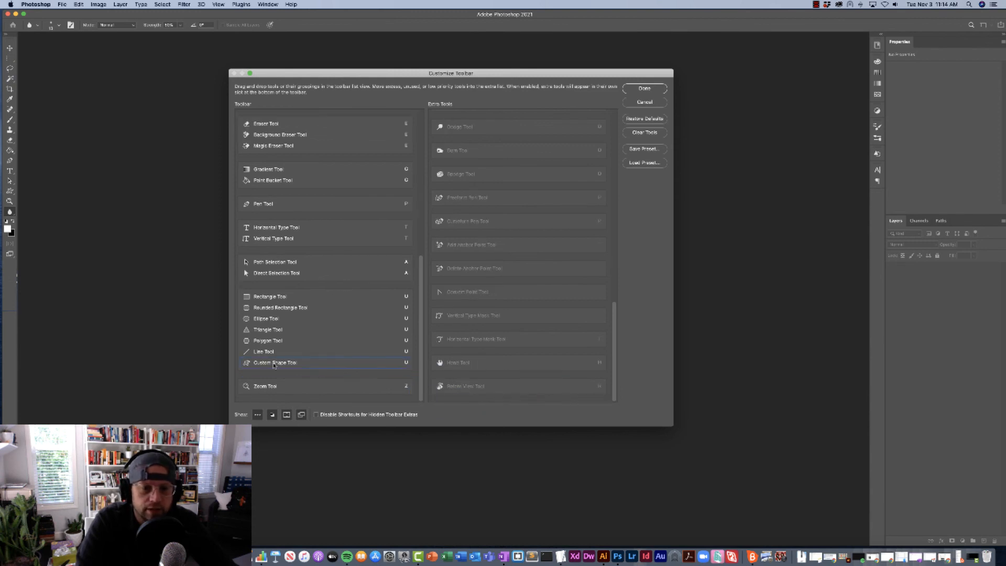
left_click_drag(258, 389, 442, 400)
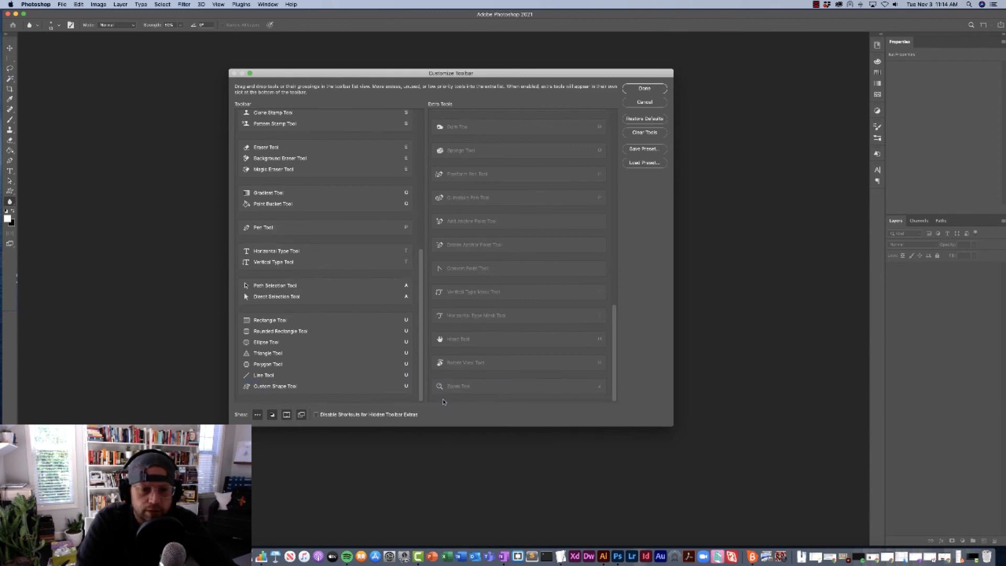
left_click(646, 88)
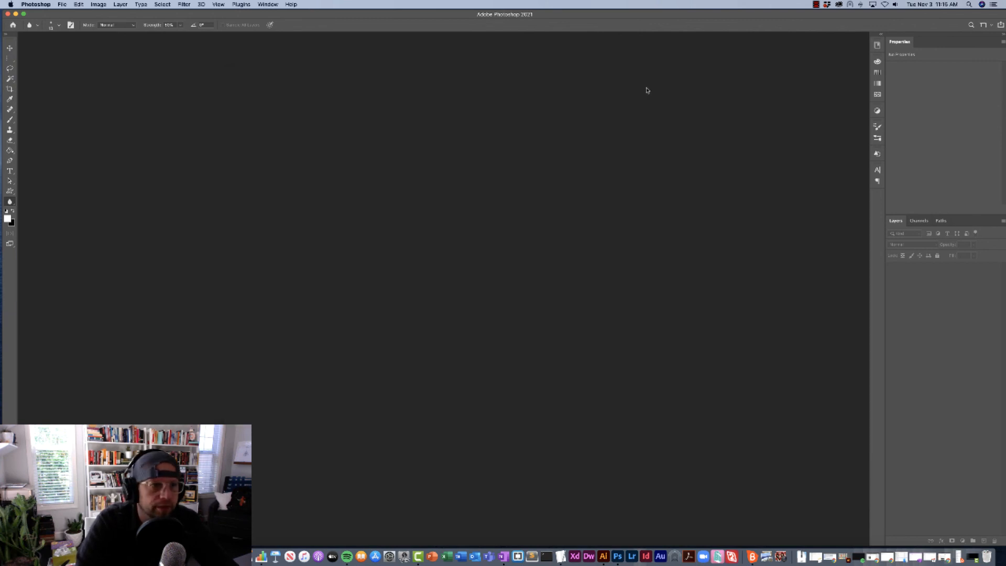
Step: Try the marquee and Blur tools in the simplified toolbar, and switch the toolbar to two columns and back to one
left_click(10, 58)
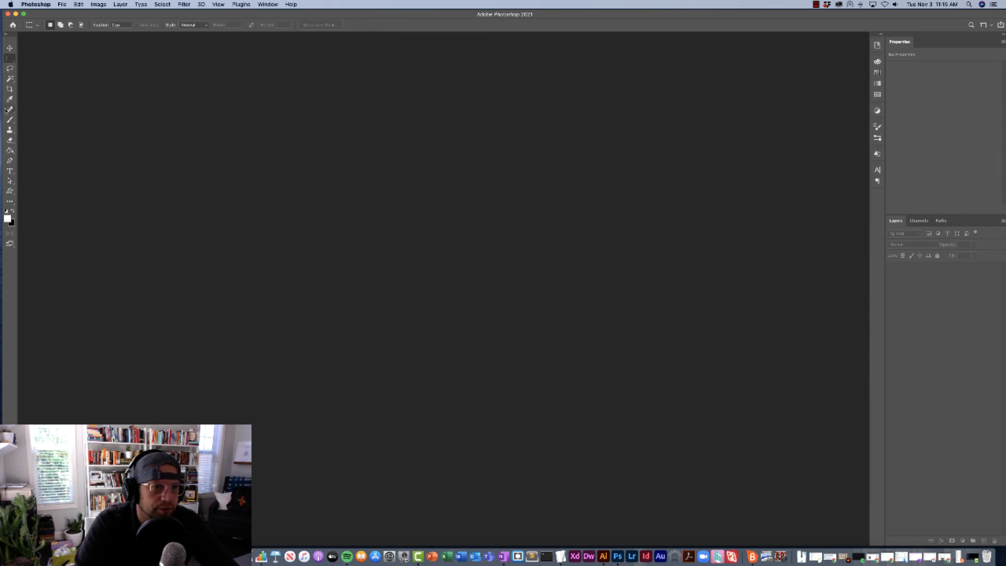
left_click(9, 203)
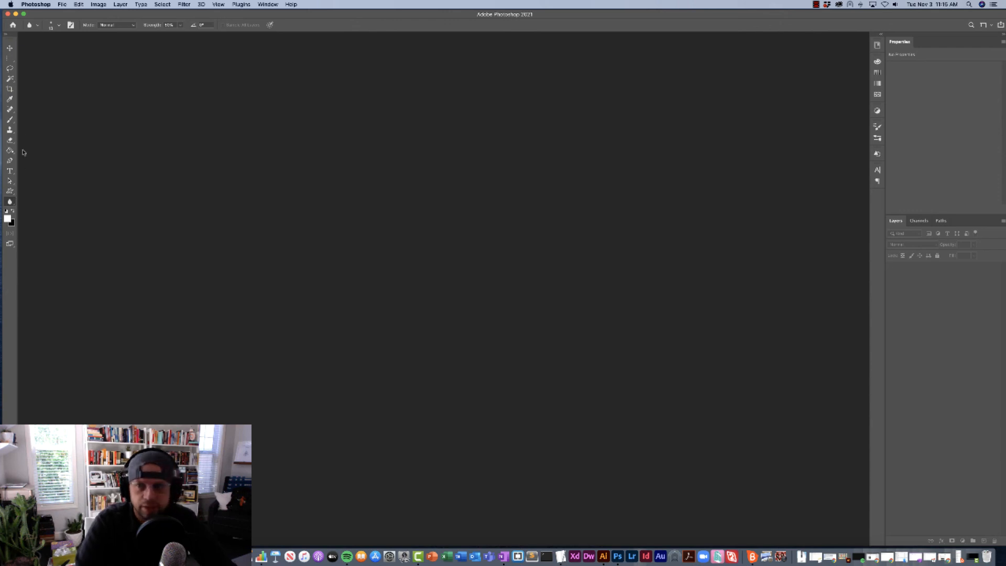
left_click(7, 36)
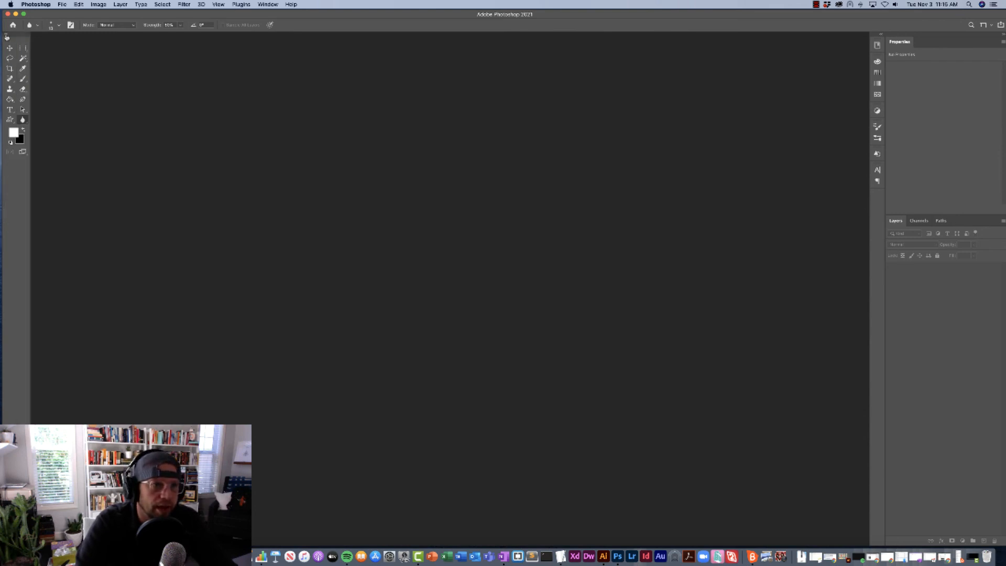
left_click(6, 35)
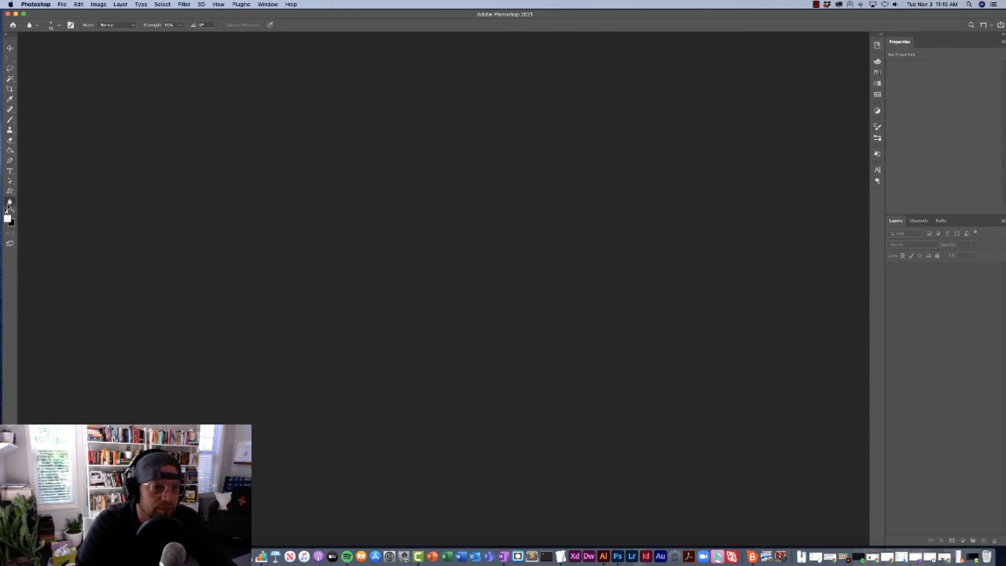
Step: Examine the tools stored in the toolbar's extra tools slot and in the Customize Toolbar dialog's Extra Tools list, leaving the arrangement as is
left_click(11, 206)
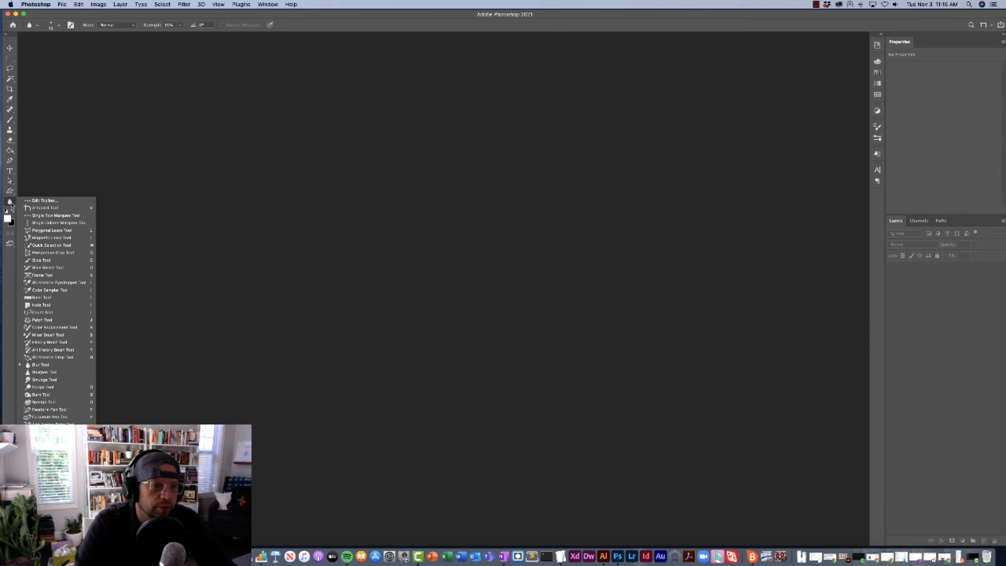
left_click(56, 172)
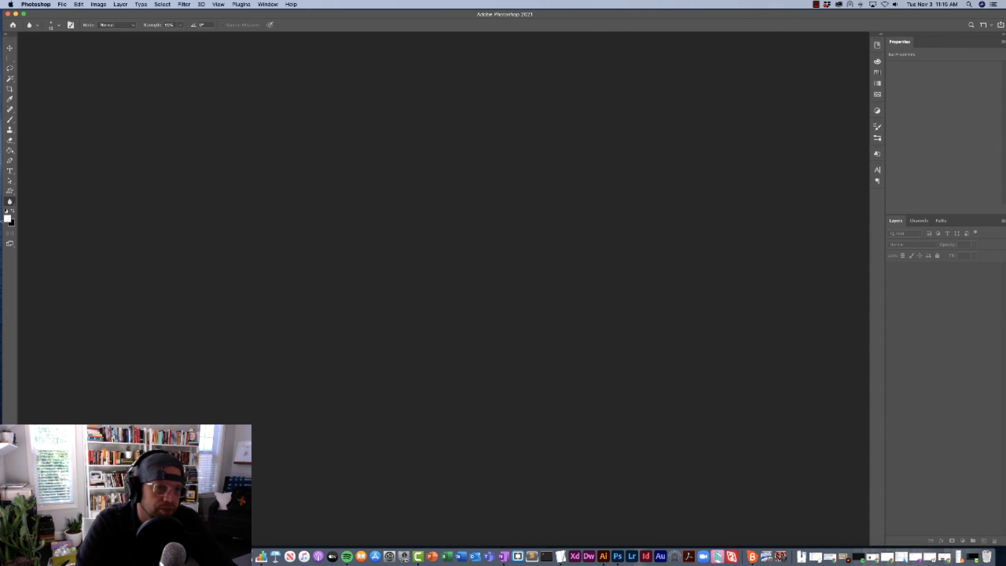
left_click(10, 203)
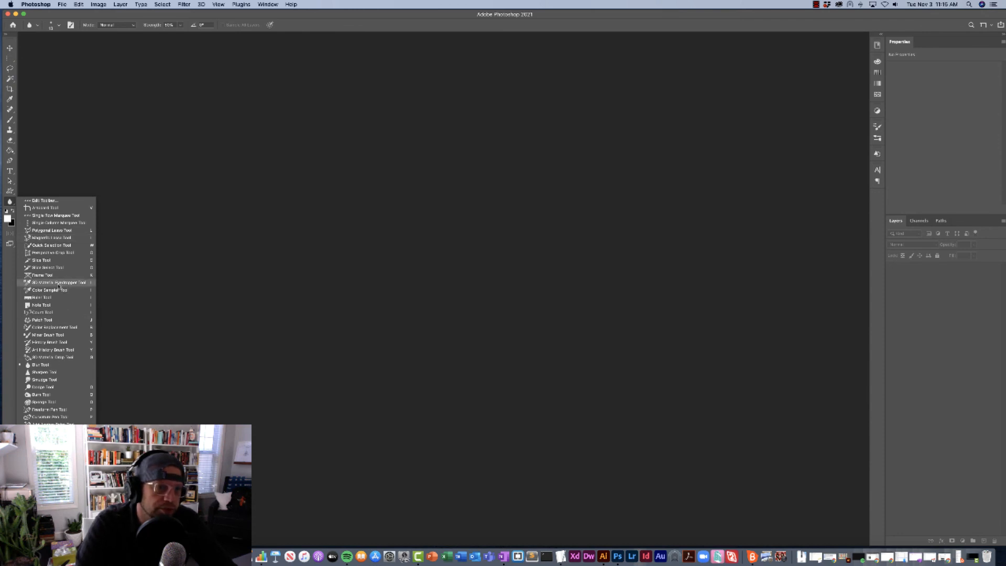
left_click(39, 201)
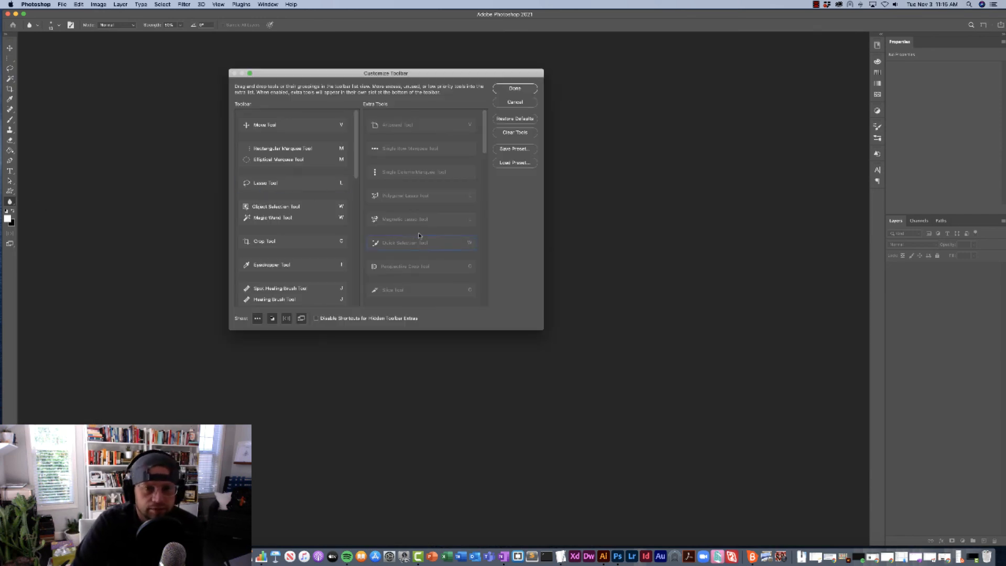
scroll(461, 202, "down", 15)
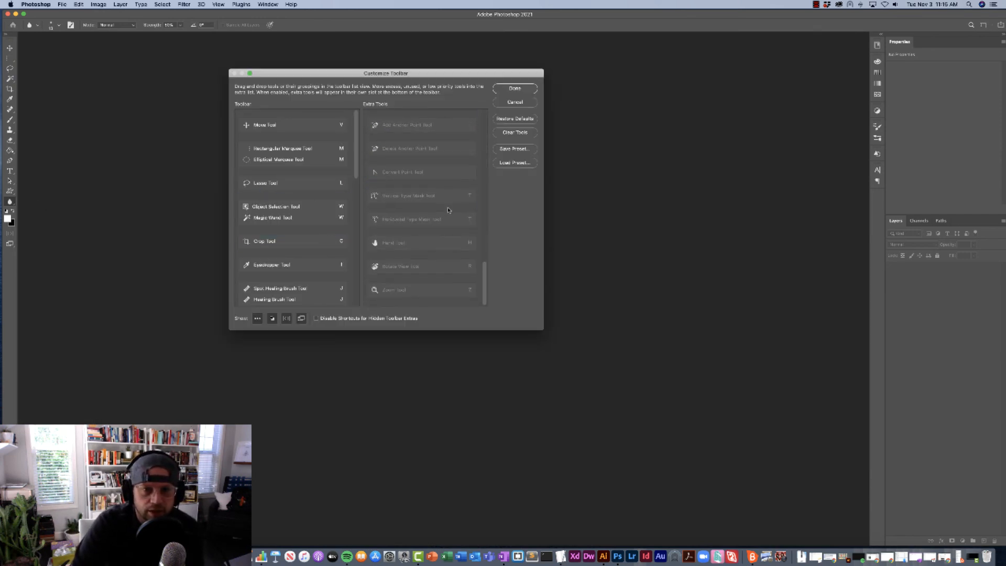
scroll(448, 210, "up", 15)
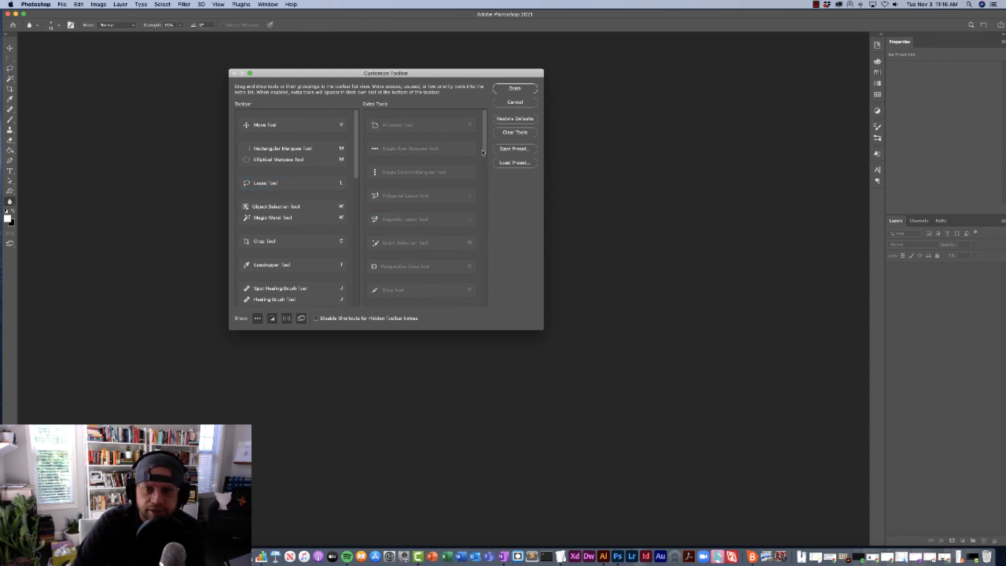
left_click(521, 102)
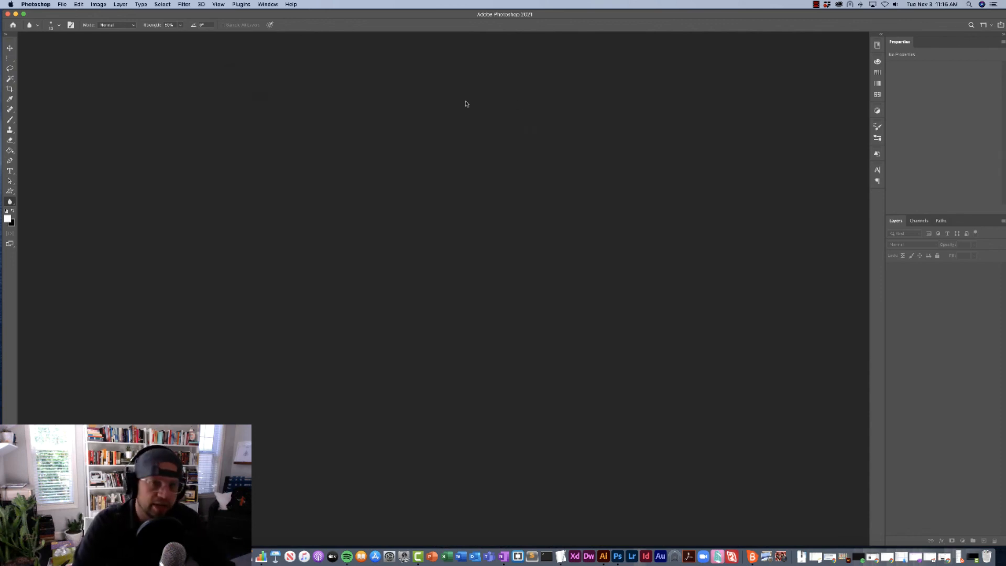
Step: Save the layout as a new workspace named with the owner's first name in the possessive plus "Workspace", capturing the Toolbar as well
left_click(266, 4)
mouse_move(268, 21)
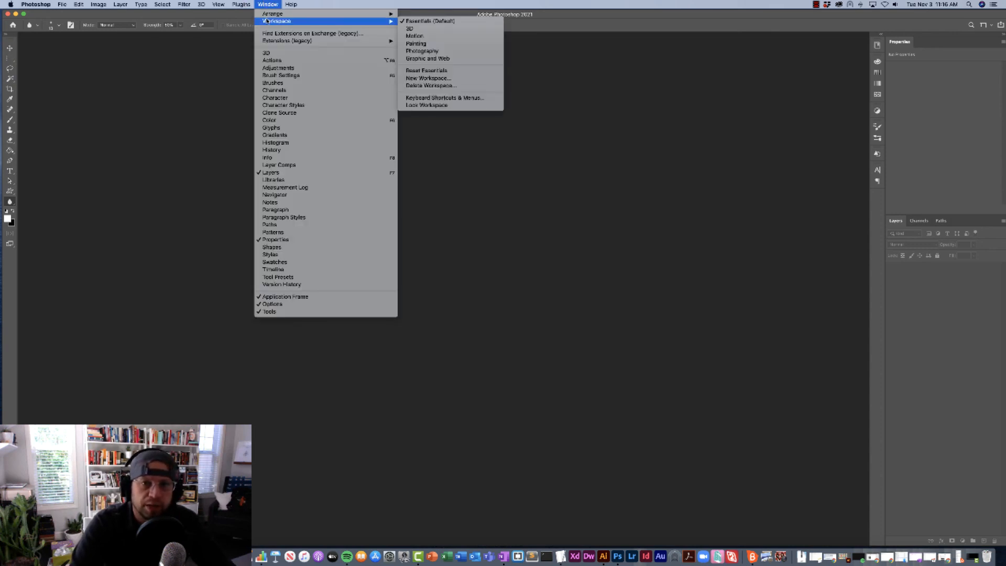
left_click(426, 78)
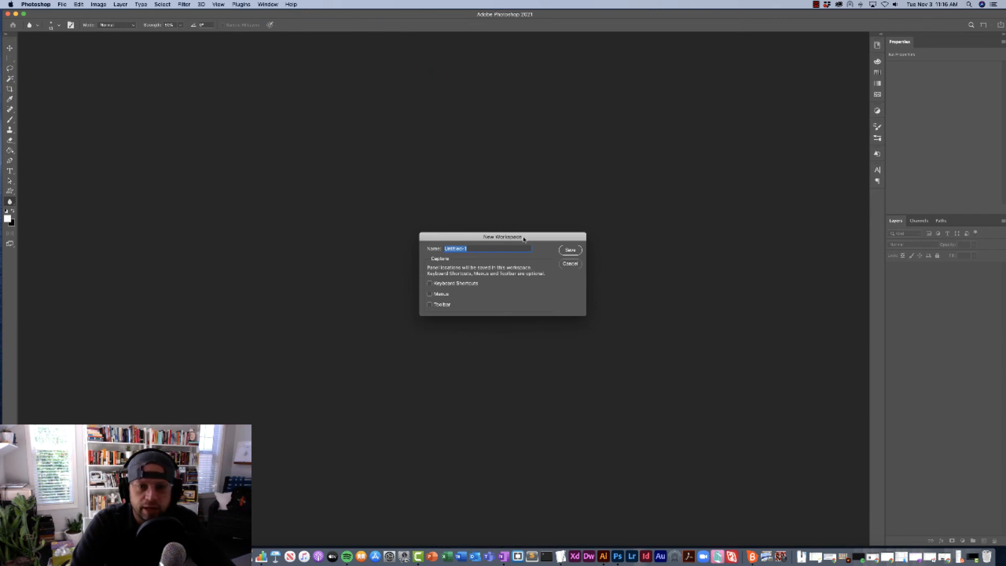
left_click_drag(524, 239, 536, 150)
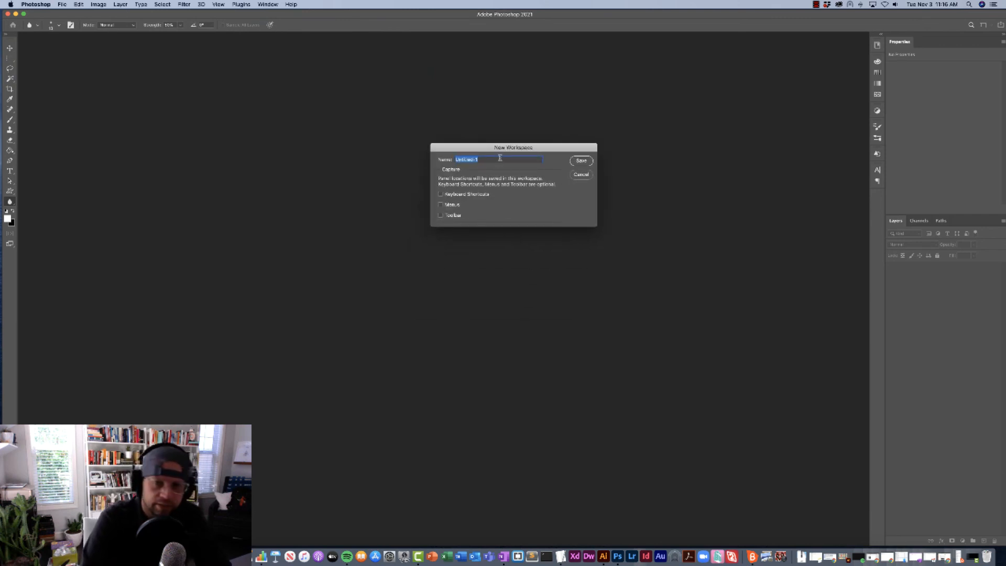
type("Jeremy's S")
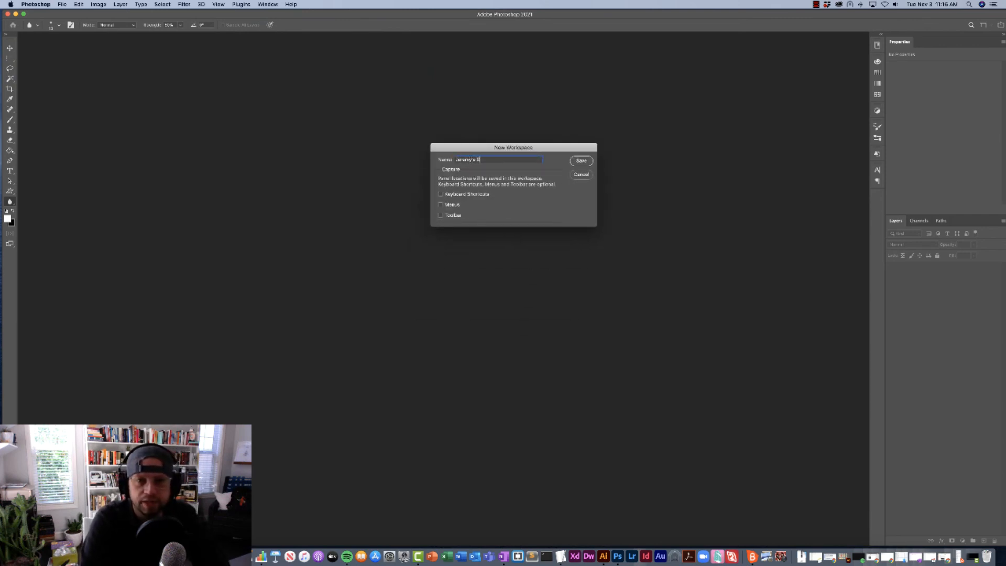
type("avWor")
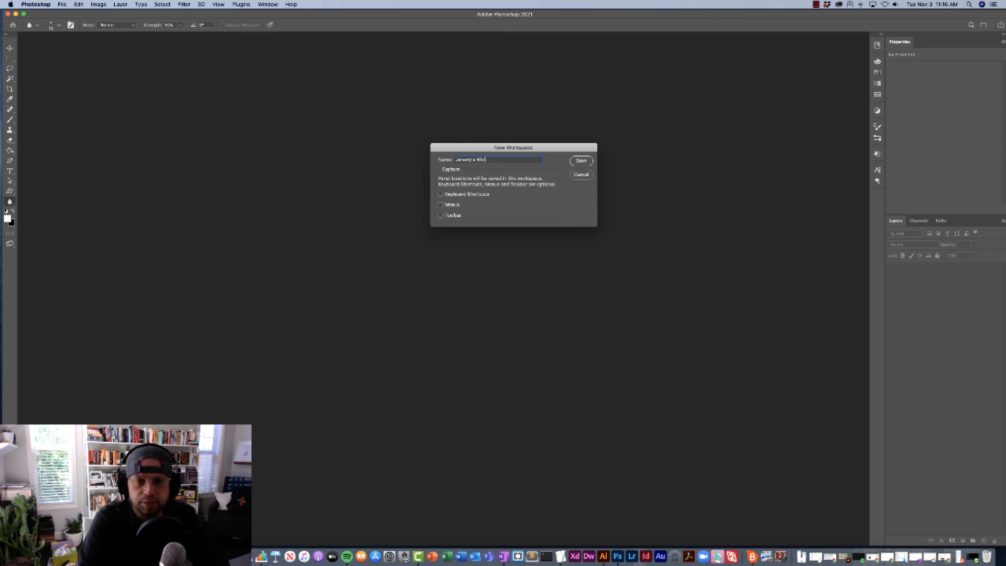
type("kspace")
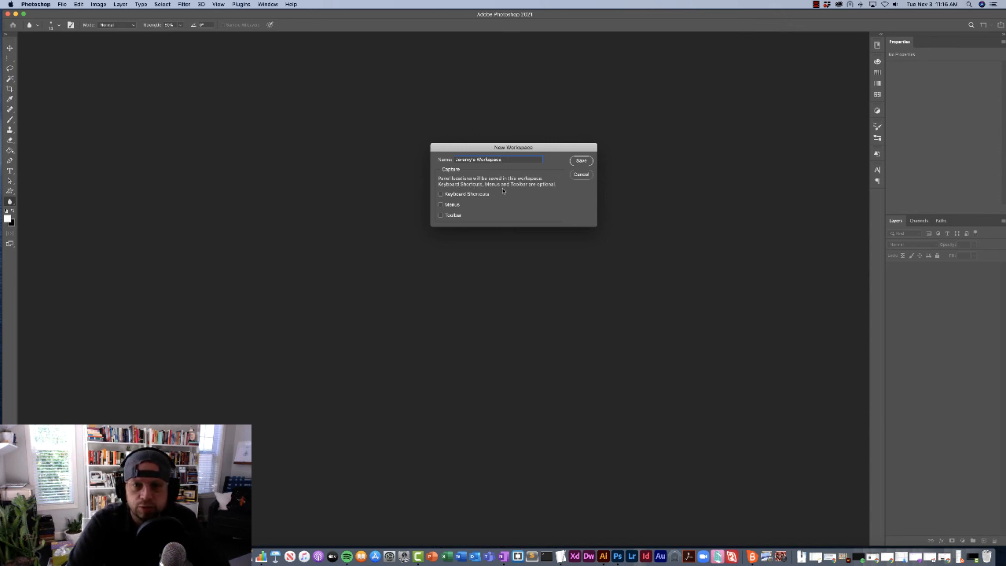
left_click(442, 216)
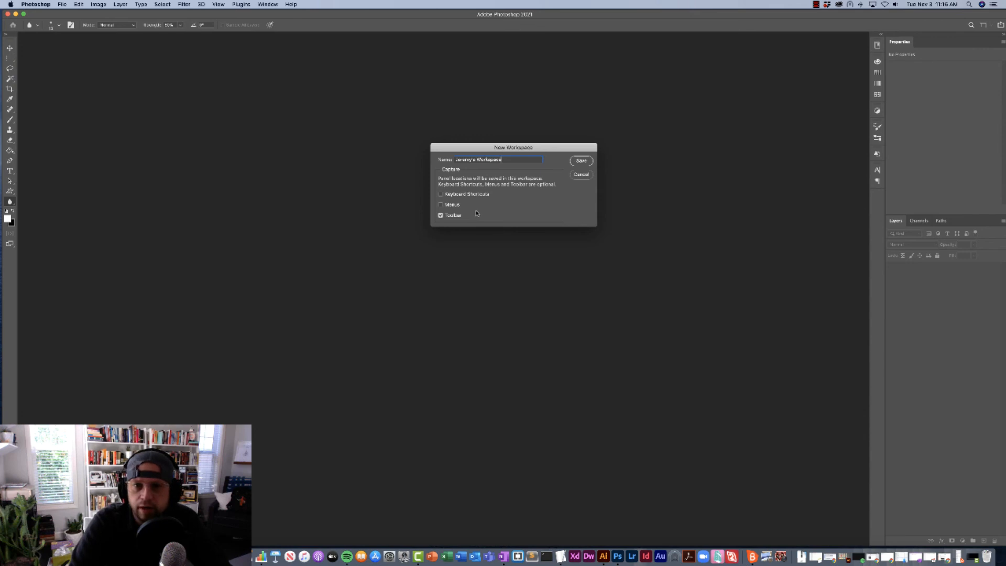
left_click(582, 161)
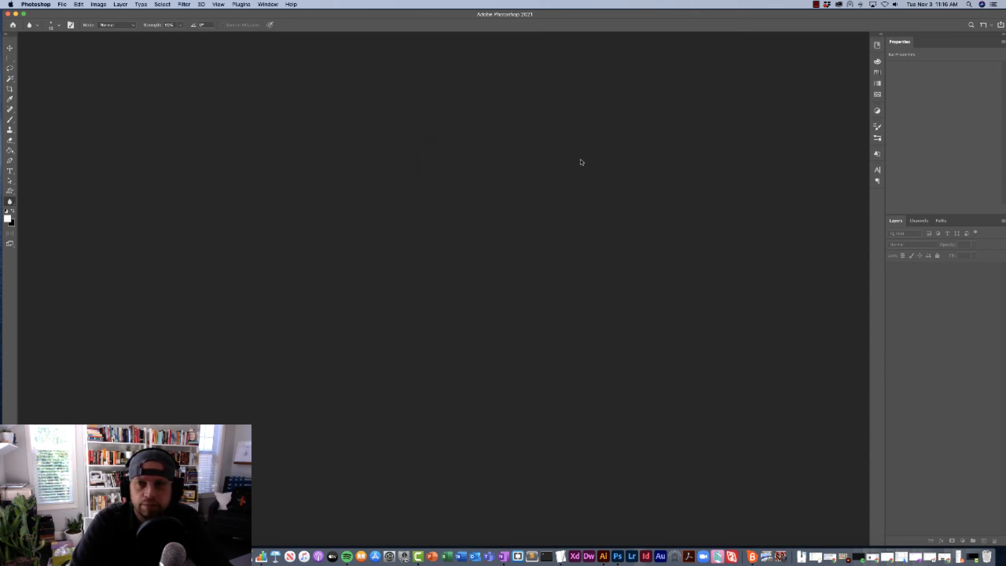